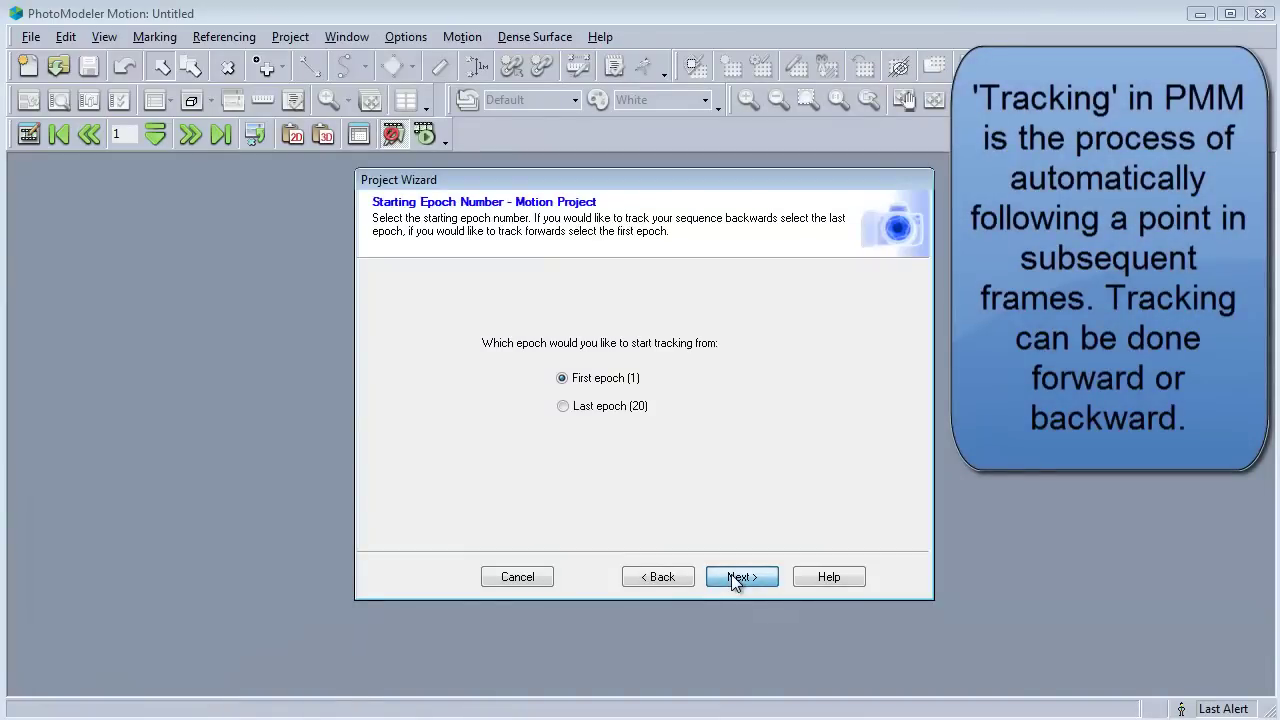
# - Set tracking to start from the first epoch (1) and finish creating the motion project
pyautogui.click(731, 577)
pyautogui.click(731, 577)
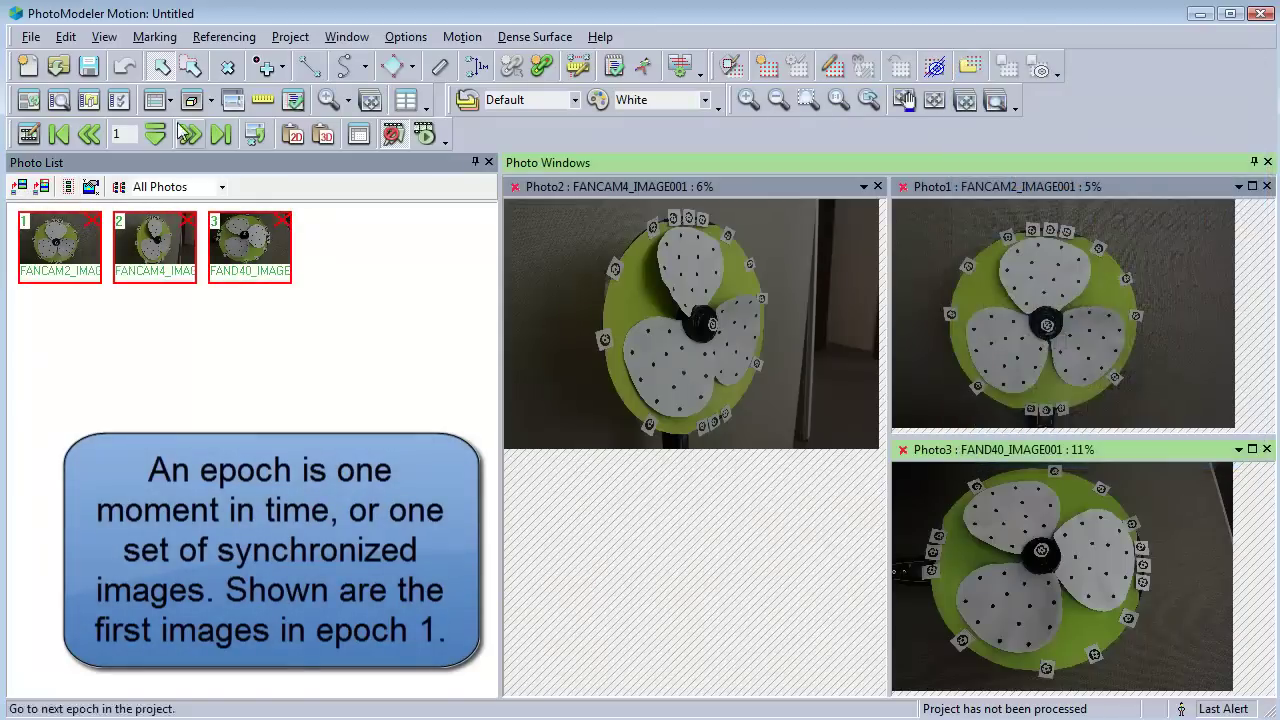
# - Automatically mark the RAD Coded/Dot Targets on all photos of epoch 1
pyautogui.click(155, 37)
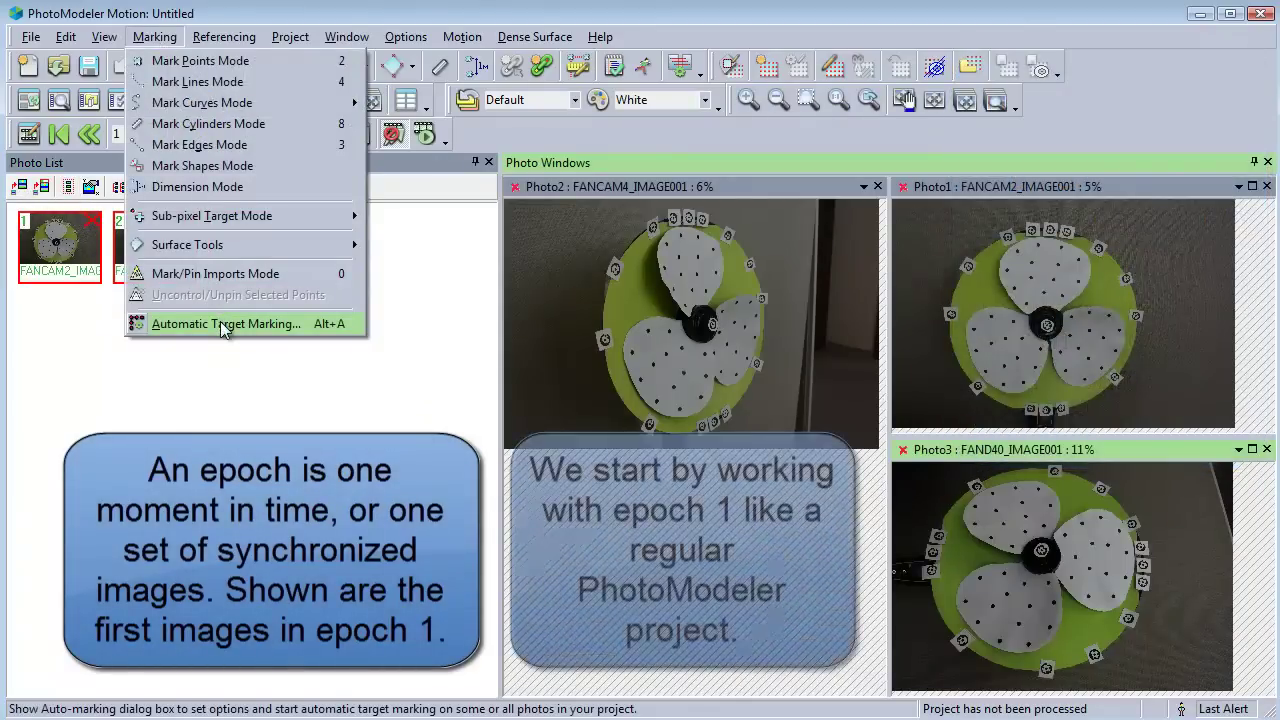
pyautogui.click(190, 323)
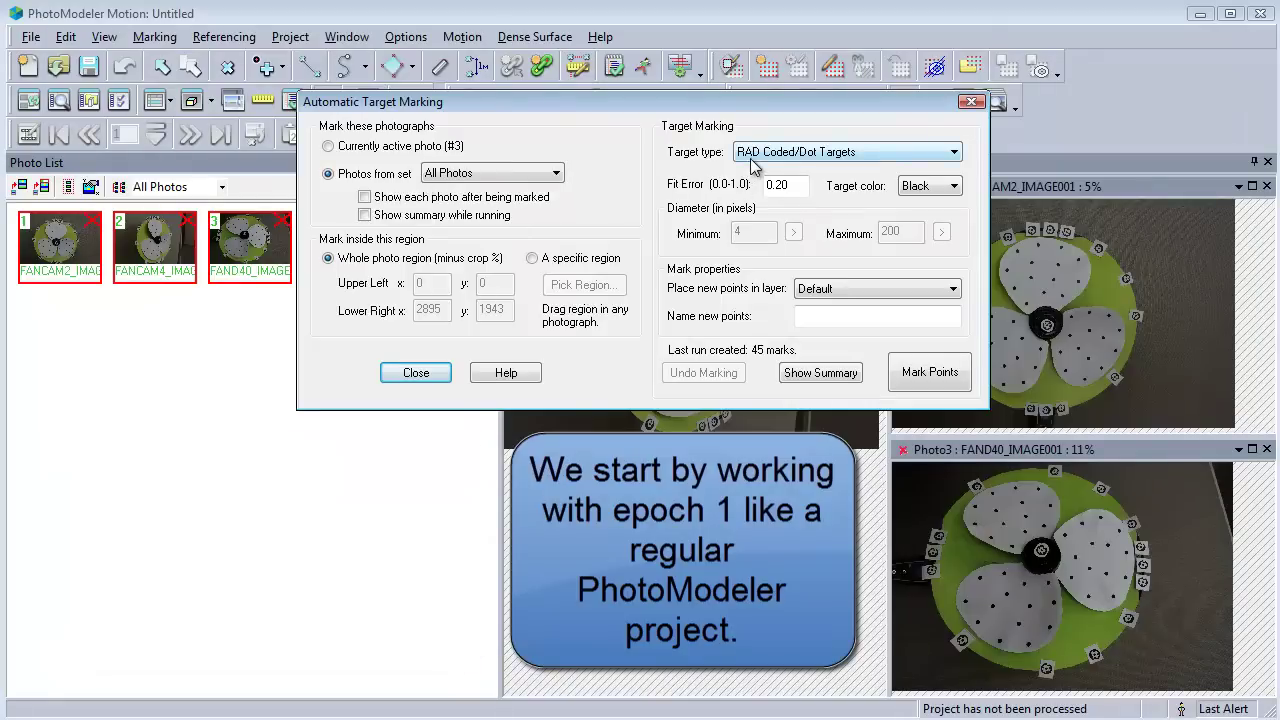
pyautogui.click(921, 382)
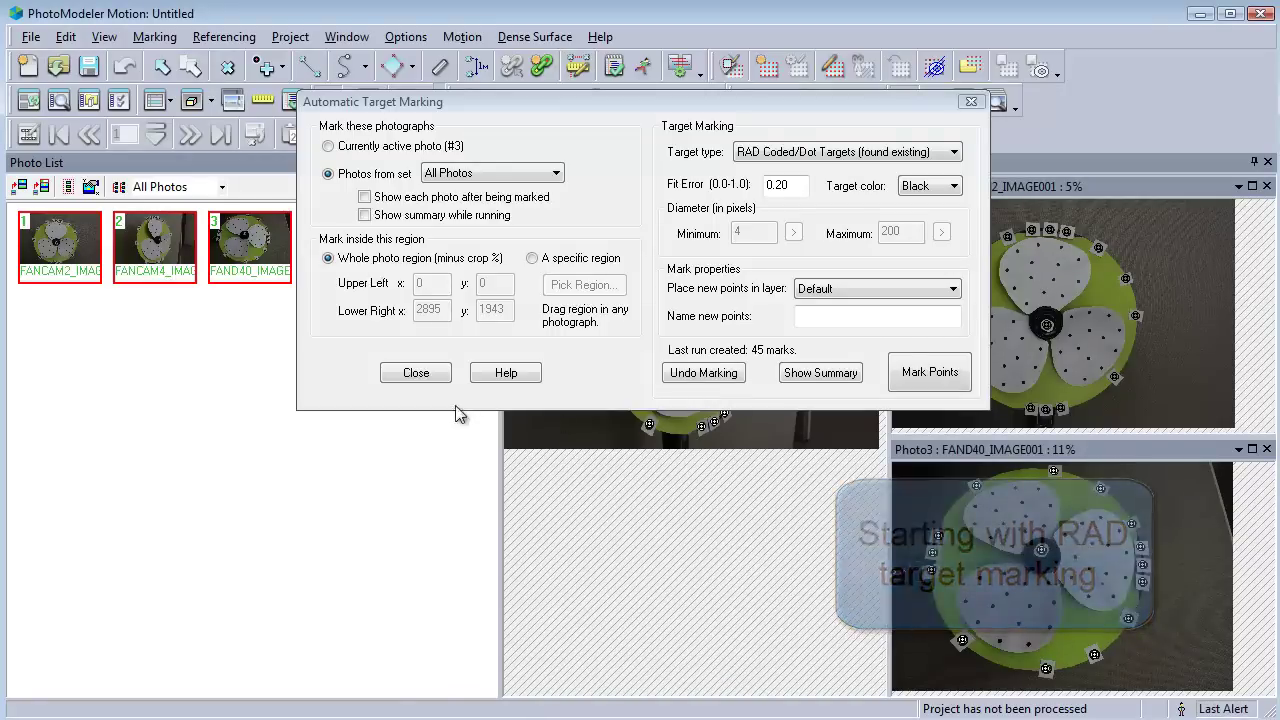
pyautogui.click(420, 373)
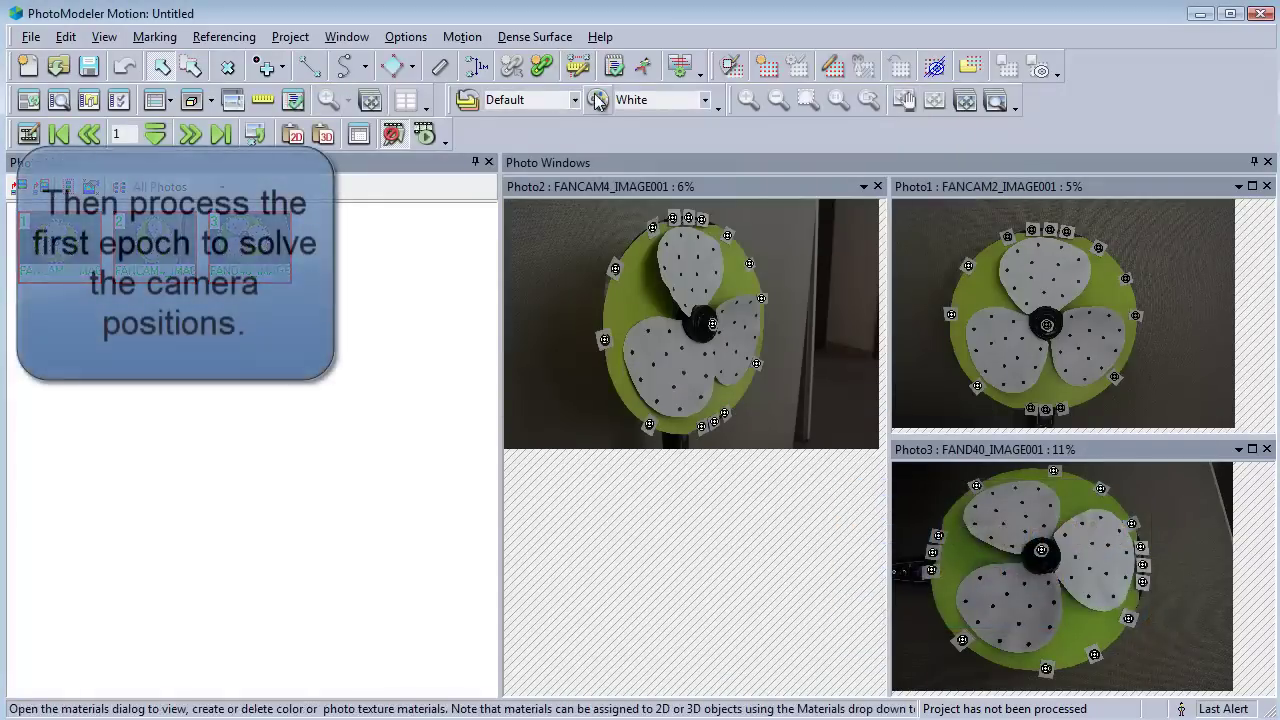
# - Process the first epoch with Optimize and Include Constraints enabled to solve the camera positions
pyautogui.click(643, 66)
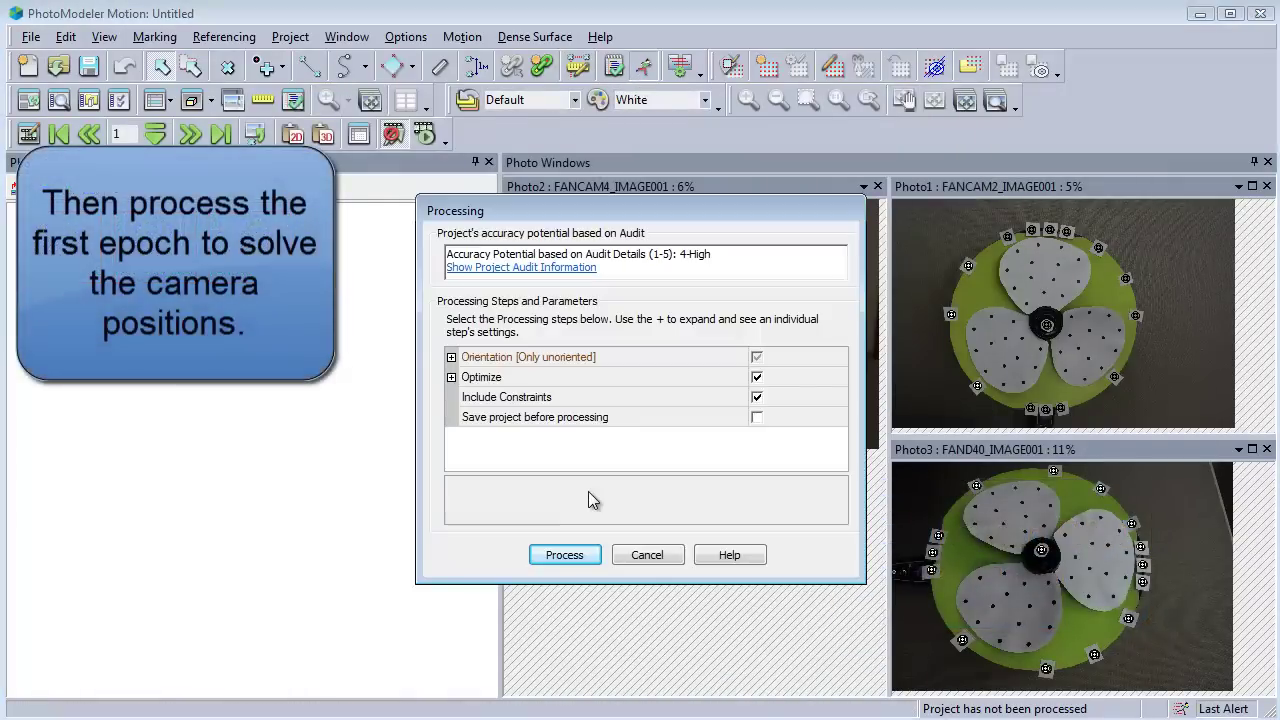
pyautogui.click(568, 553)
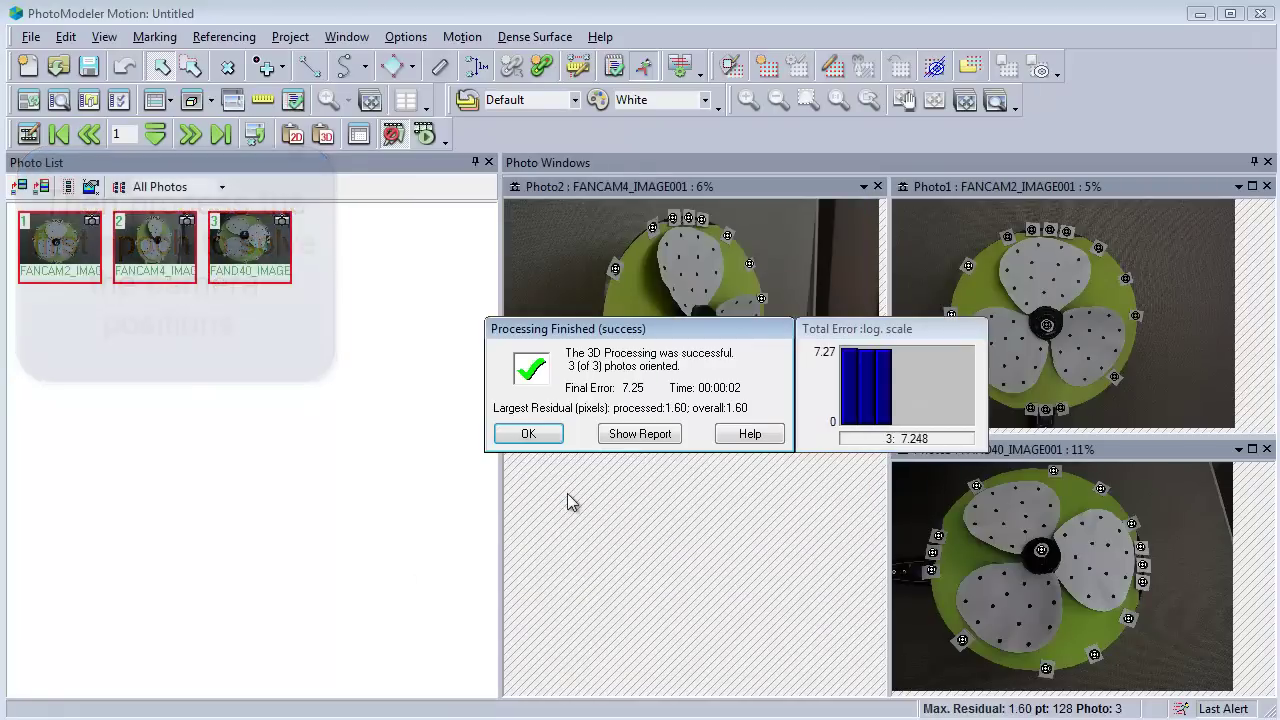
pyautogui.click(528, 434)
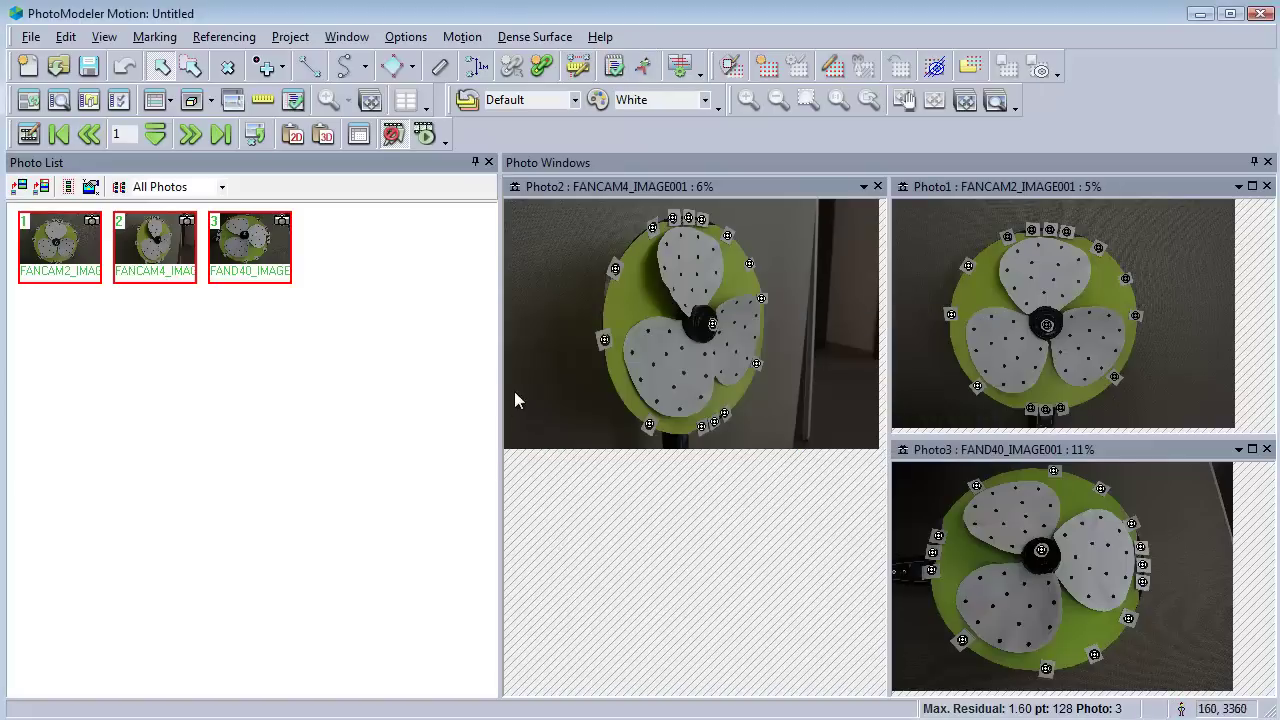
# - Review the target points in a 3D view with Camera Stations shown, and close the view
pyautogui.click(192, 100)
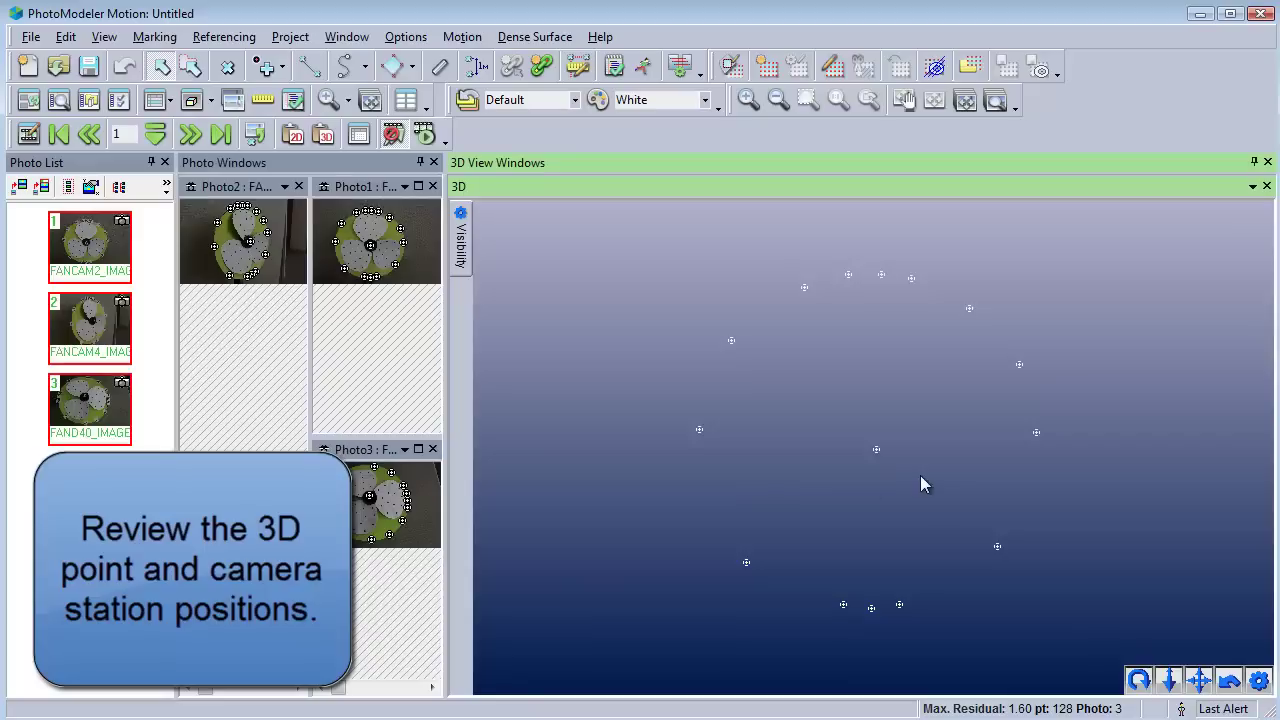
pyautogui.click(1138, 680)
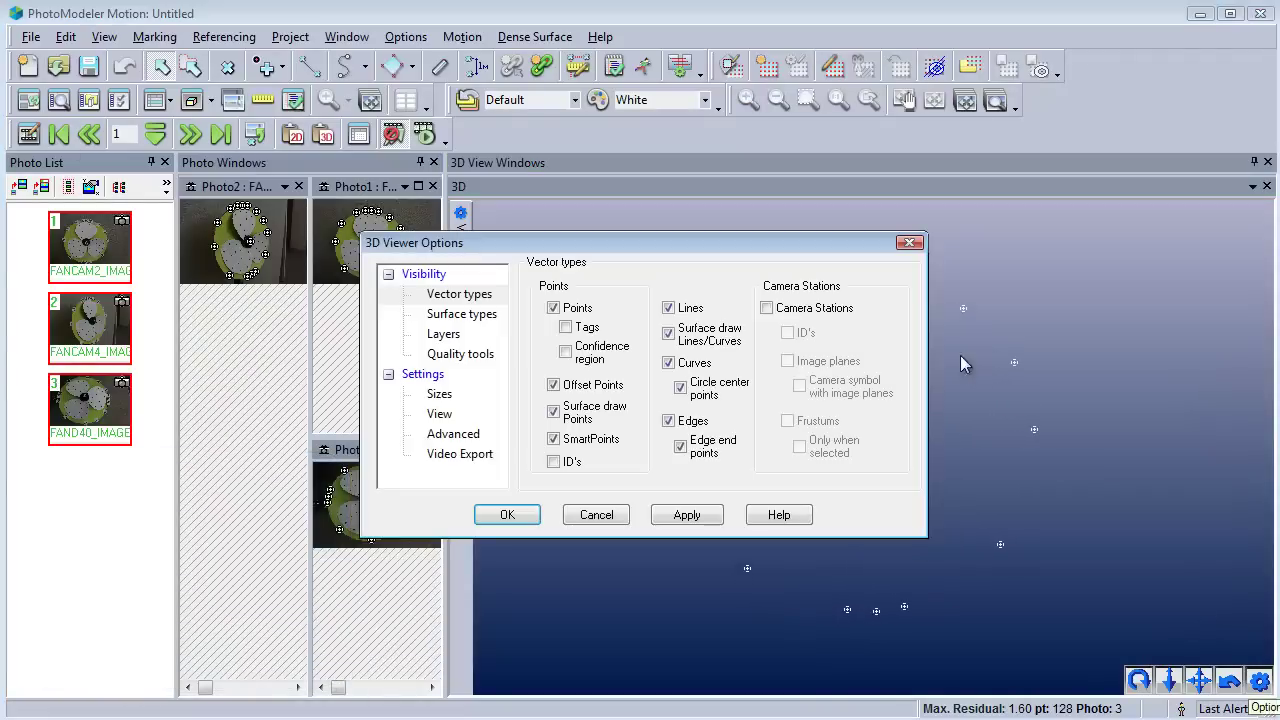
pyautogui.click(810, 309)
pyautogui.click(507, 515)
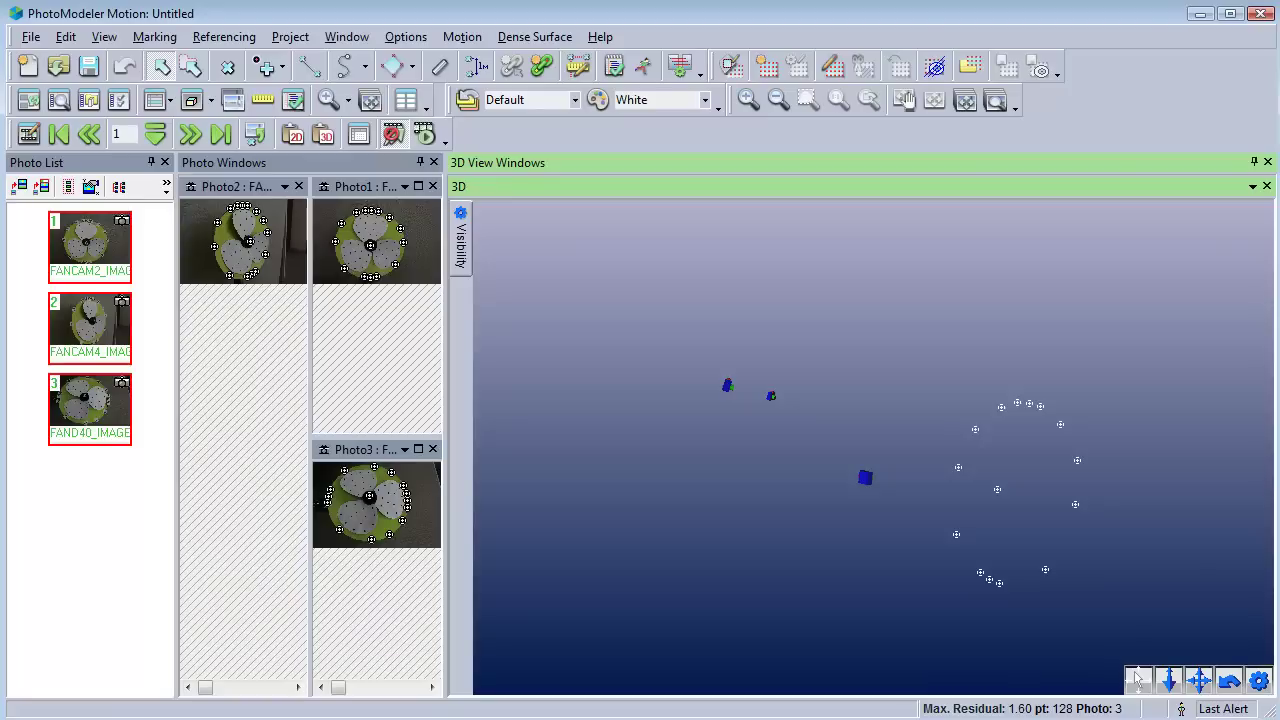
pyautogui.click(1267, 162)
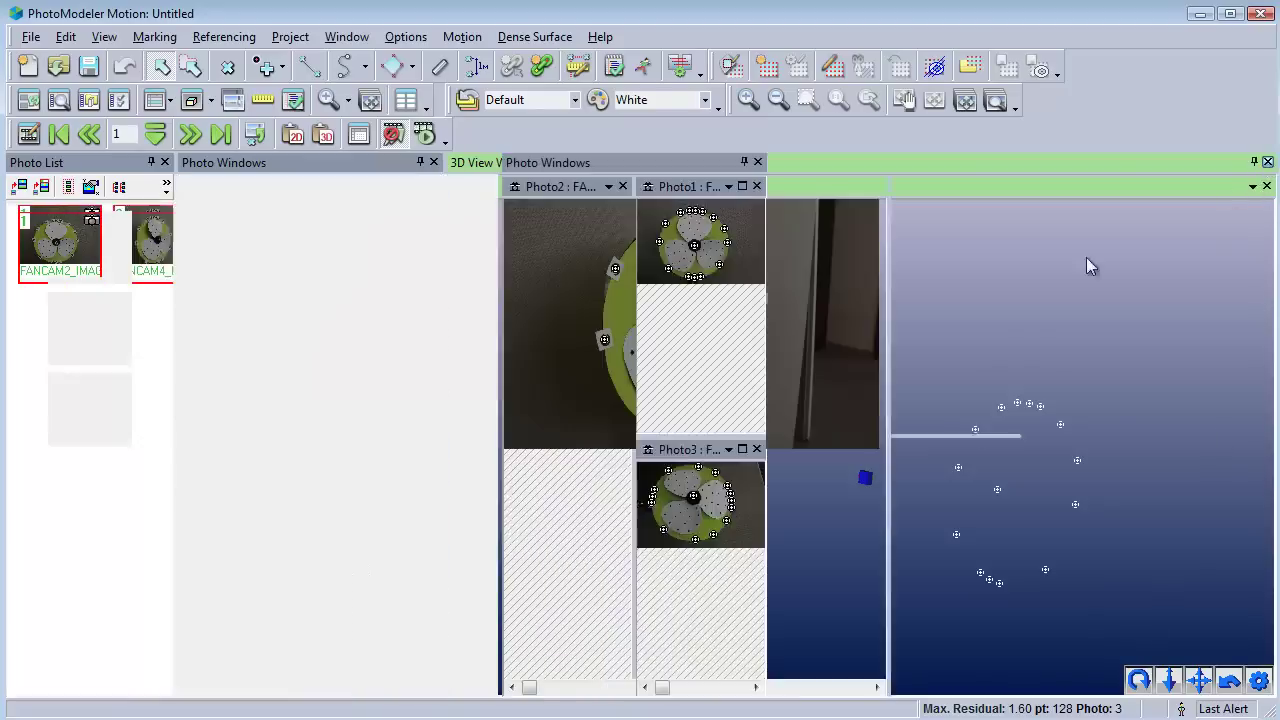
pyautogui.click(615, 171)
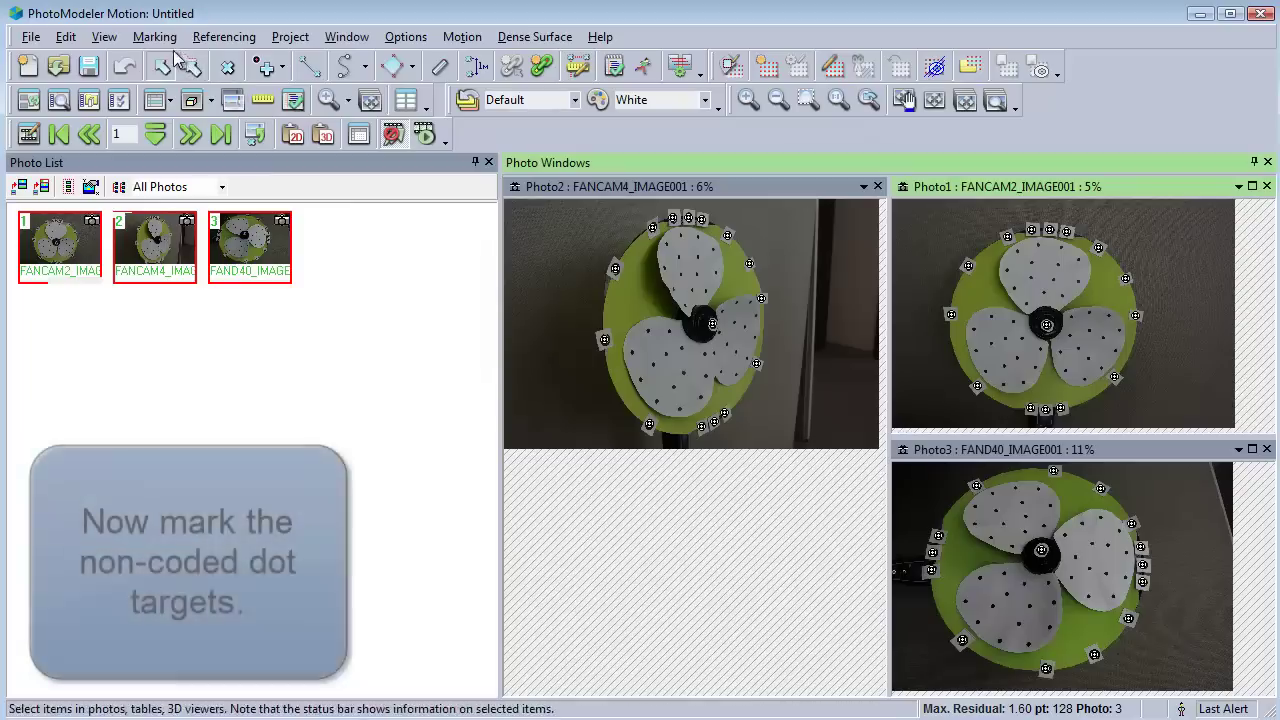
# - Automatically mark black Dots targets on all photos, with a minimum diameter of 38 pixels picked from a dot in Photo2
pyautogui.click(157, 37)
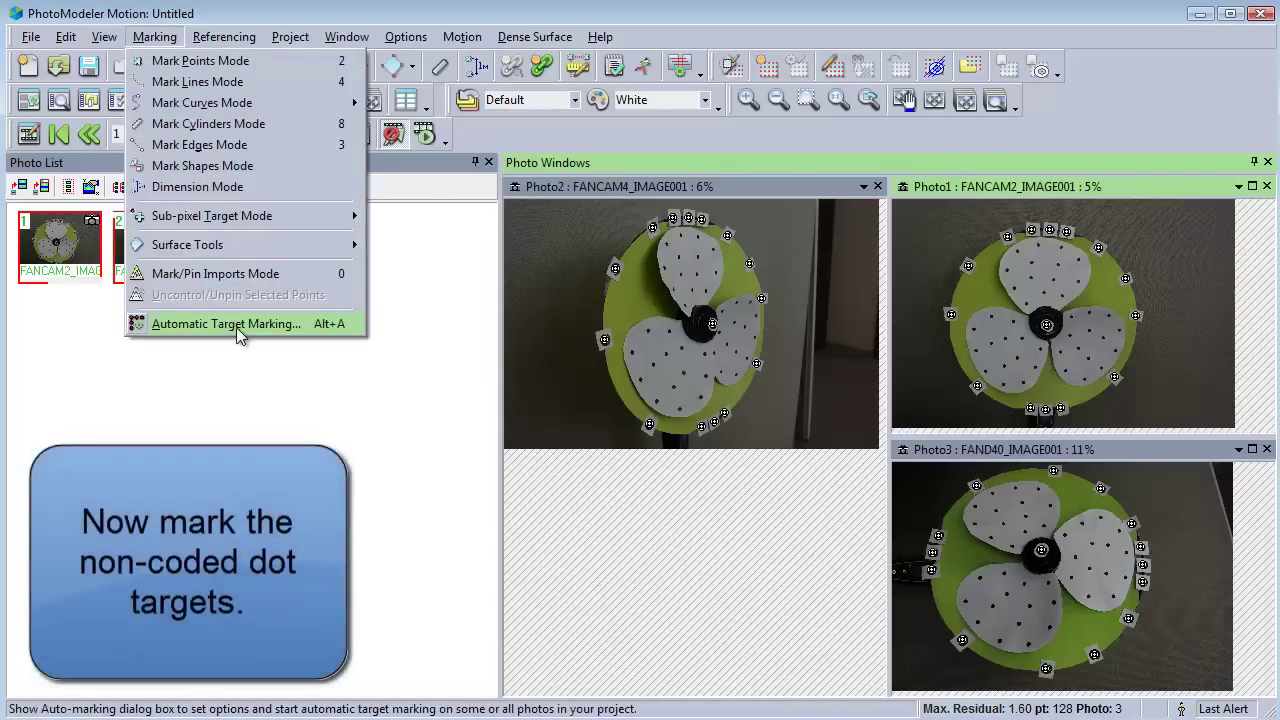
pyautogui.click(226, 324)
pyautogui.click(790, 158)
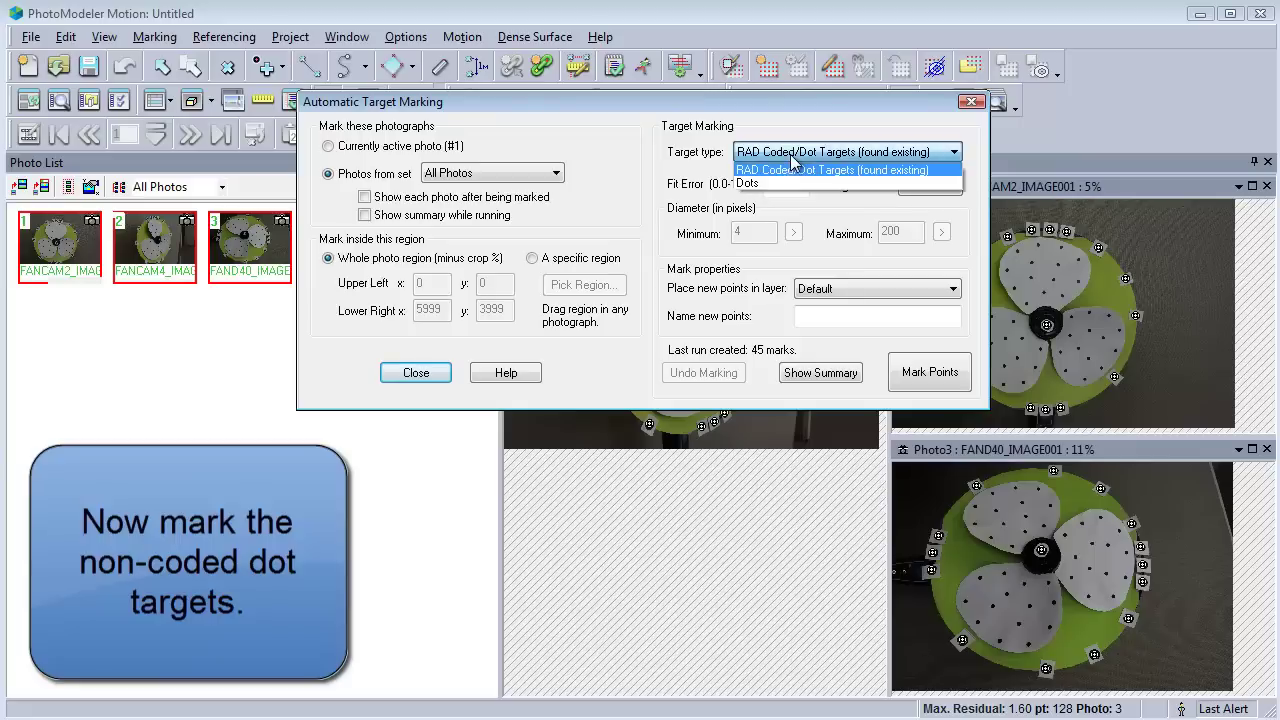
pyautogui.click(781, 184)
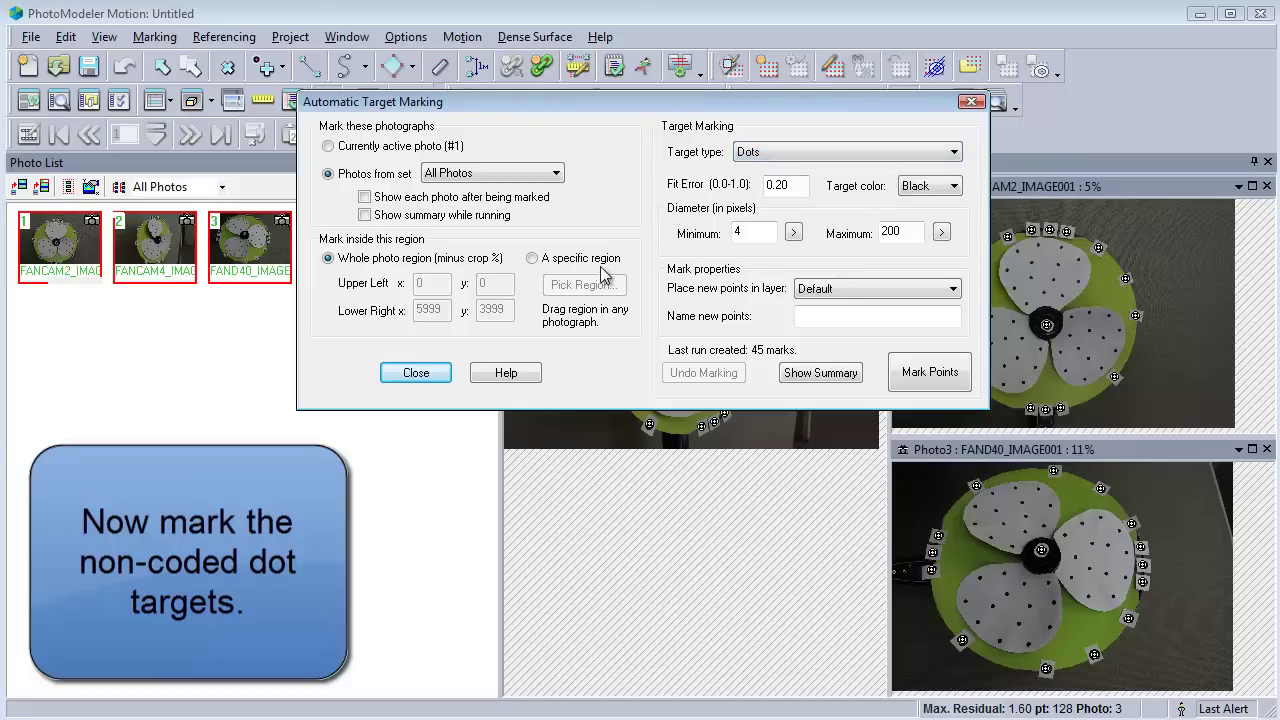
pyautogui.click(793, 233)
pyautogui.click(779, 409)
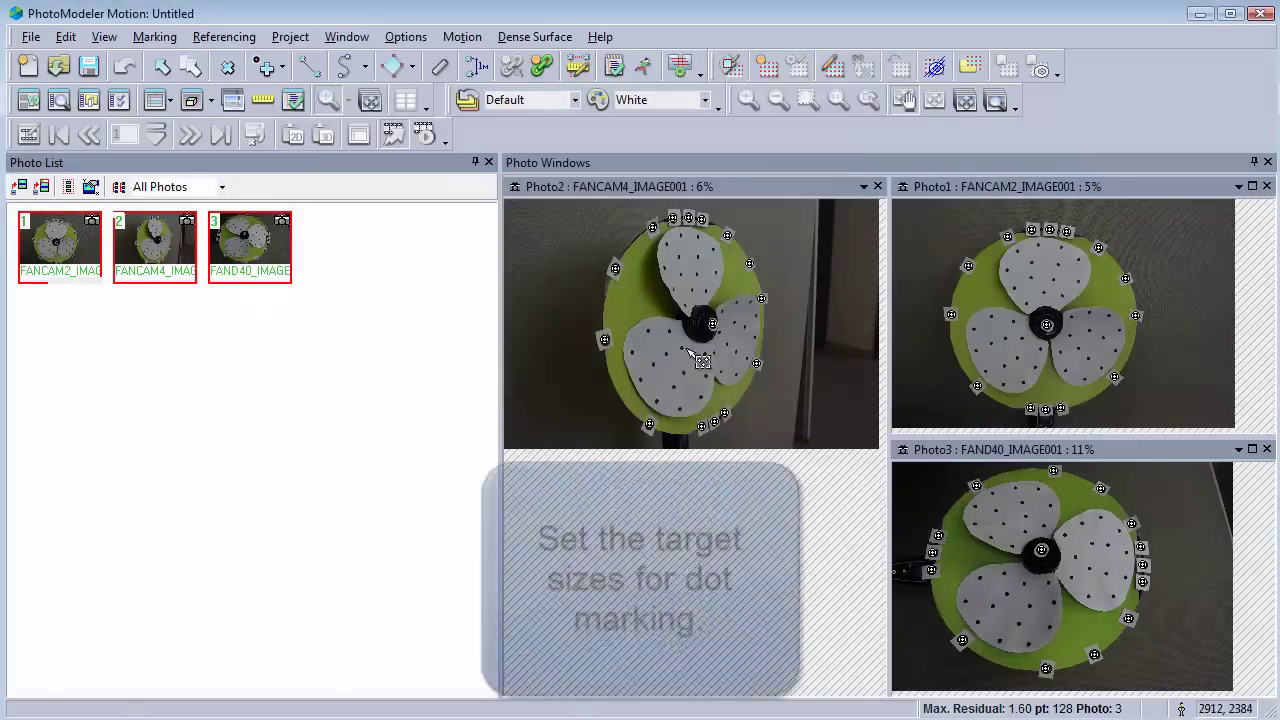
pyautogui.click(766, 190)
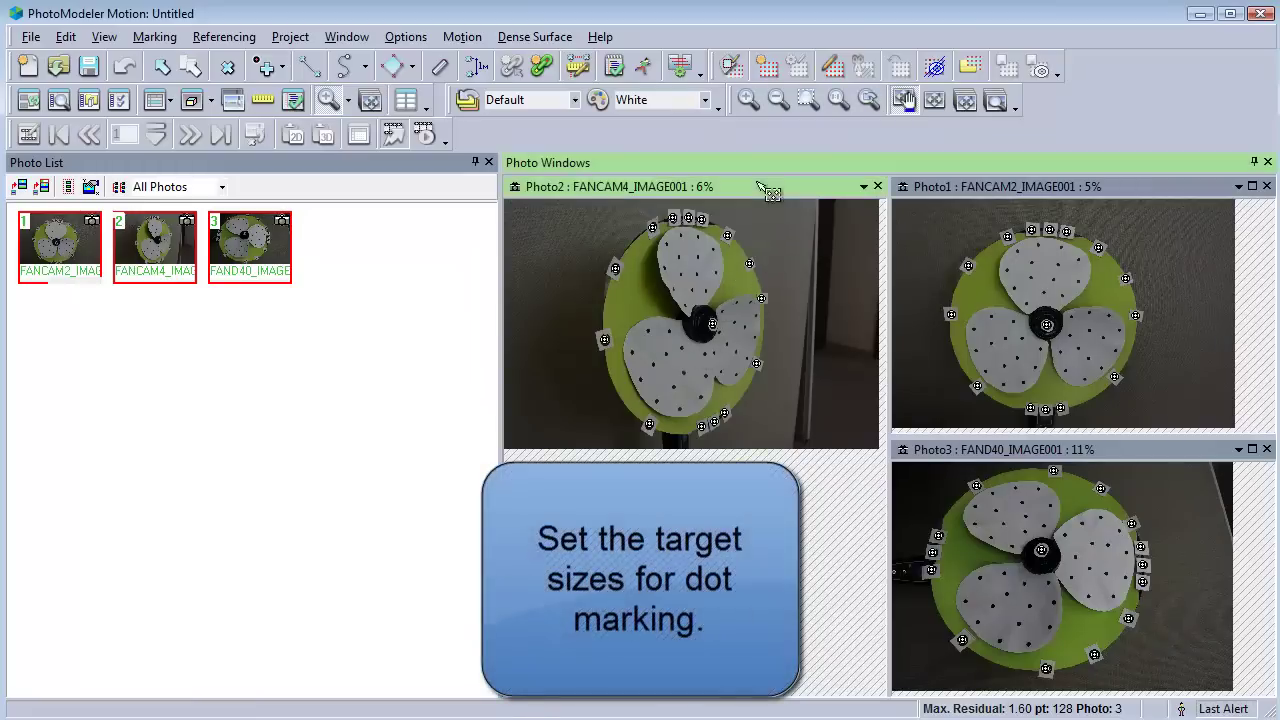
pyautogui.scroll(3, 737, 306)
pyautogui.scroll(2, 668, 330)
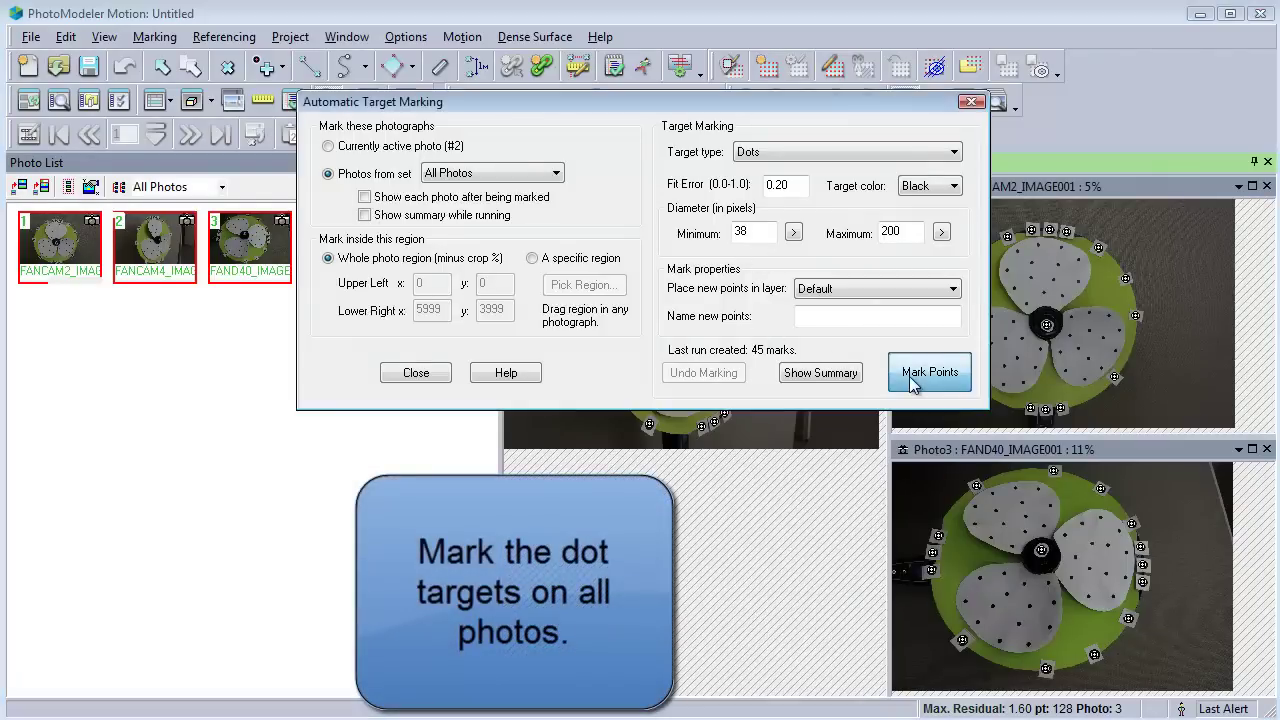
pyautogui.click(912, 378)
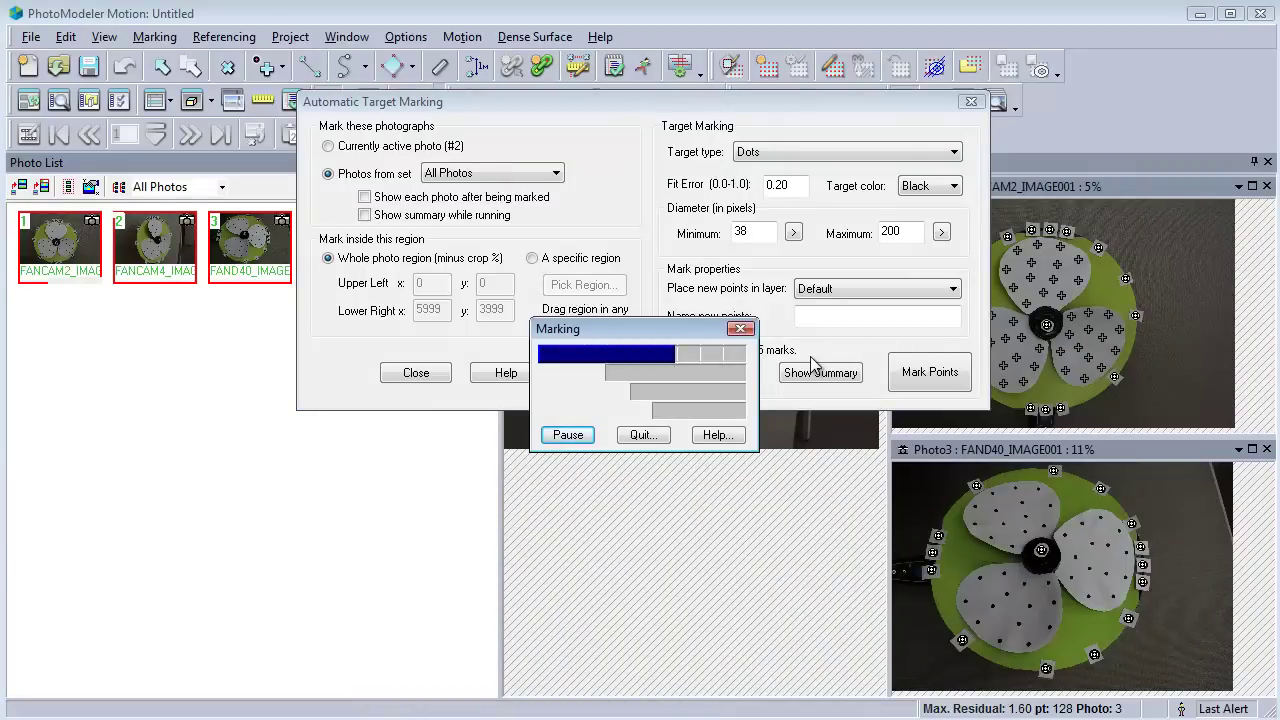
pyautogui.click(437, 378)
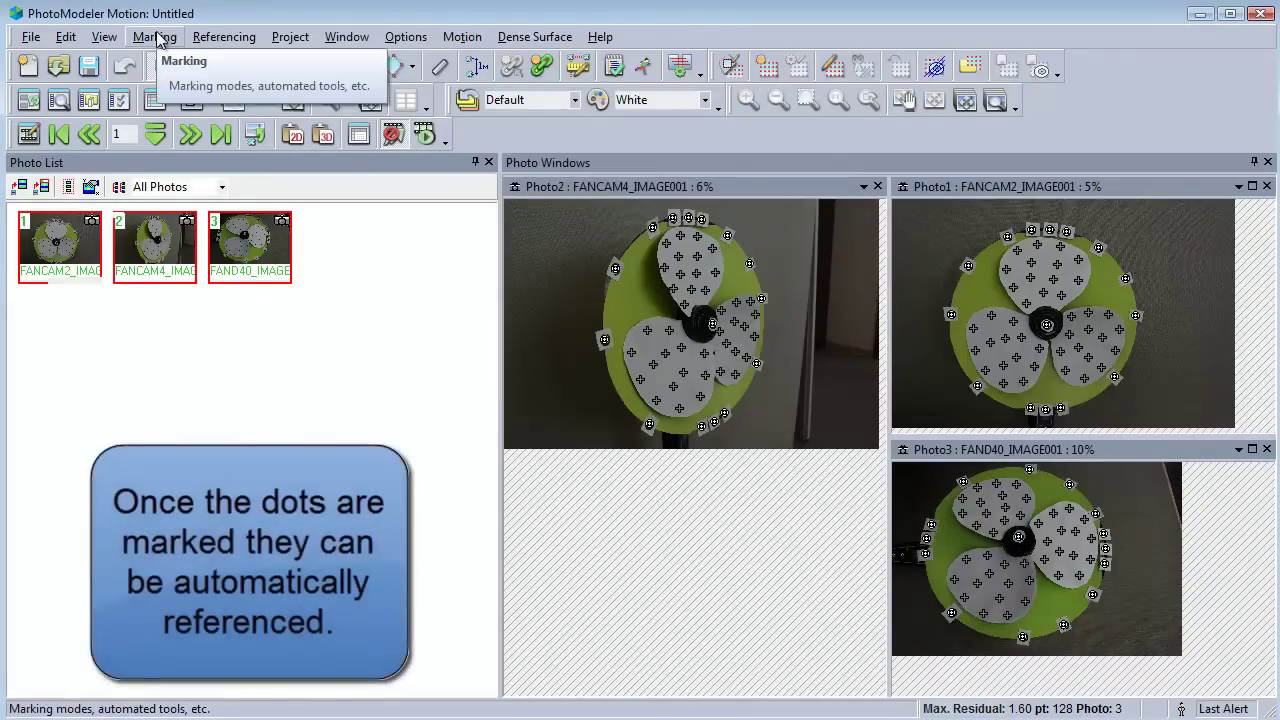
# - Automatically reference all points in the project with a search distance of 0.006945 and a minimum of 3 photos
pyautogui.click(215, 37)
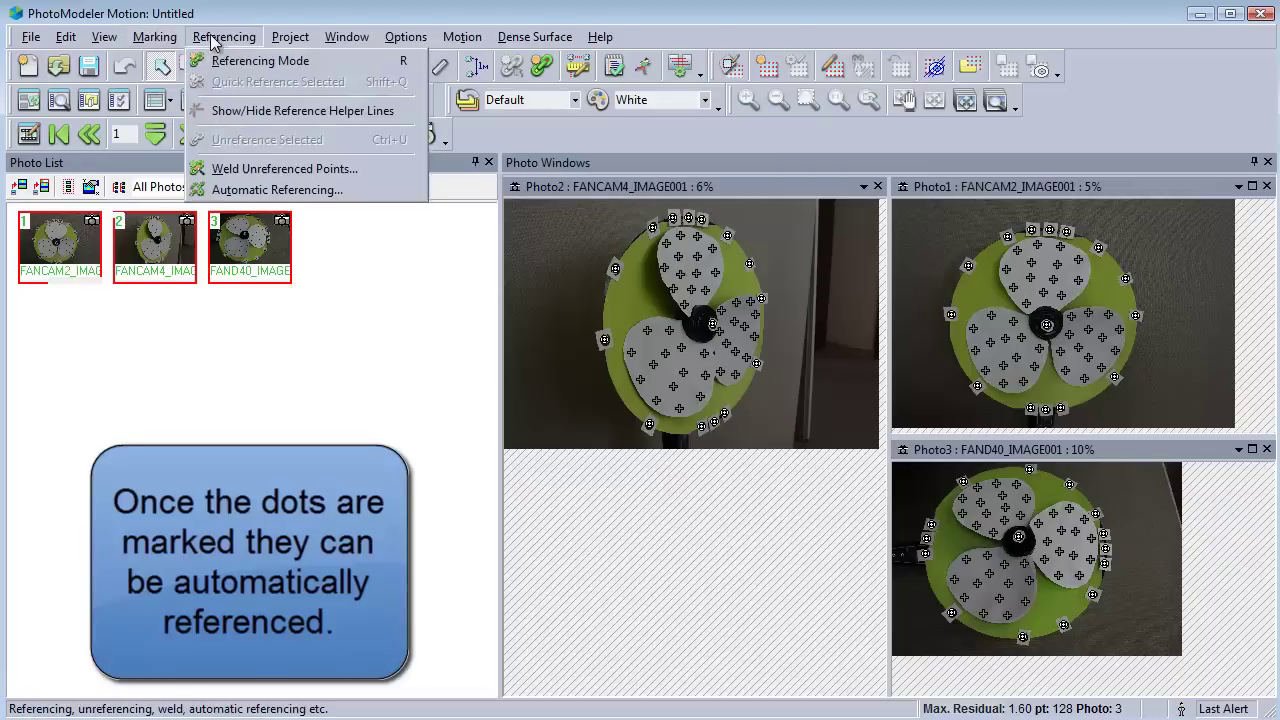
pyautogui.click(262, 190)
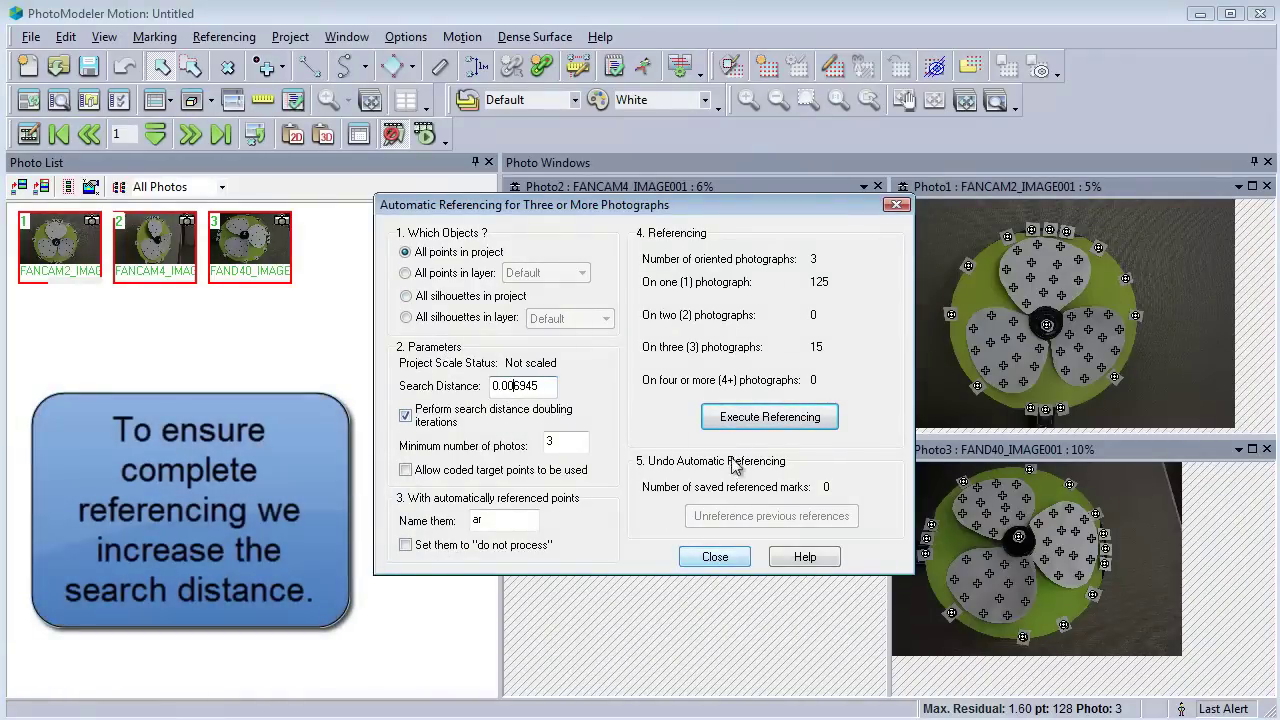
pyautogui.click(740, 426)
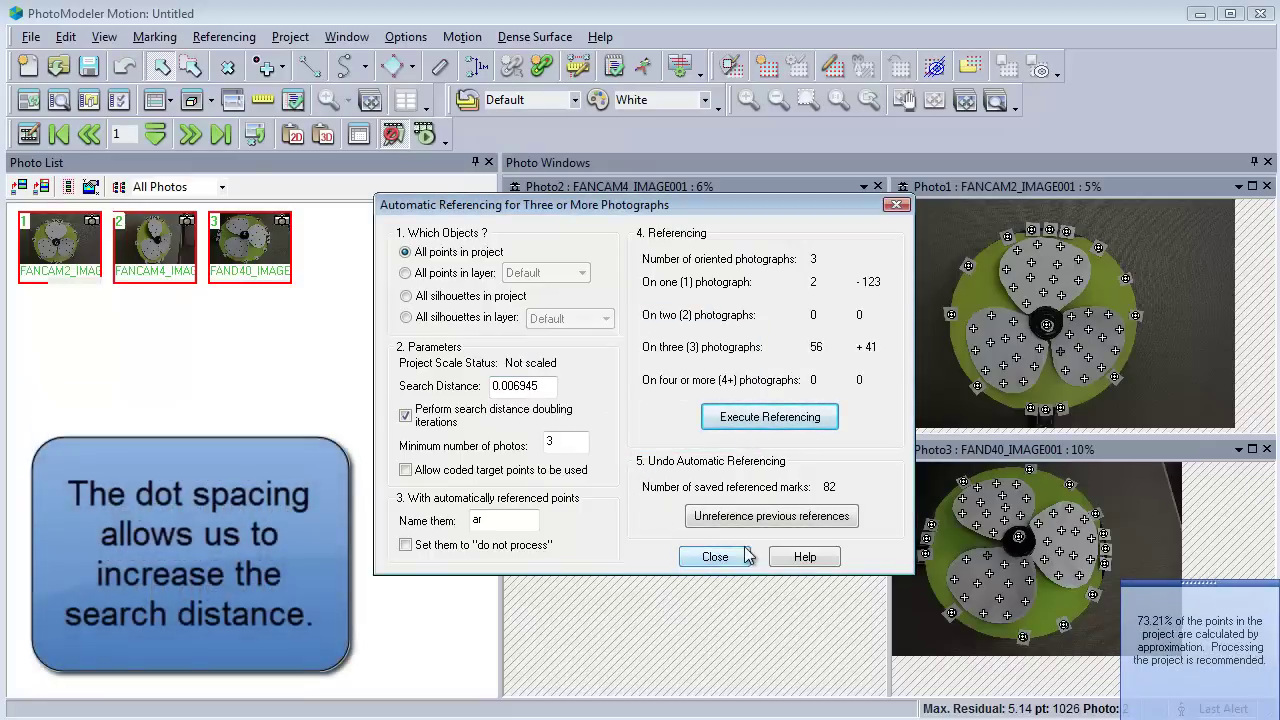
pyautogui.click(715, 557)
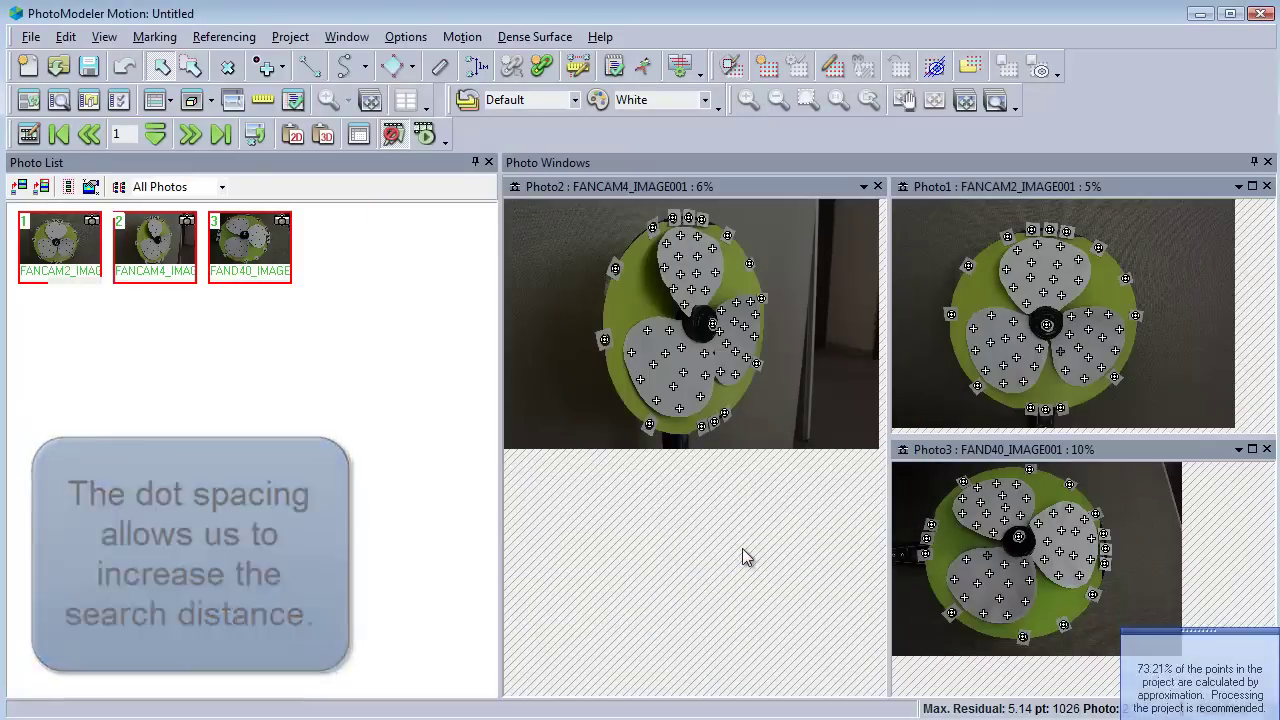
# - Manually reference the remaining unreferenced blade dot near the fan hub from Photo1 to its matching mark in Photo3
pyautogui.click(944, 449)
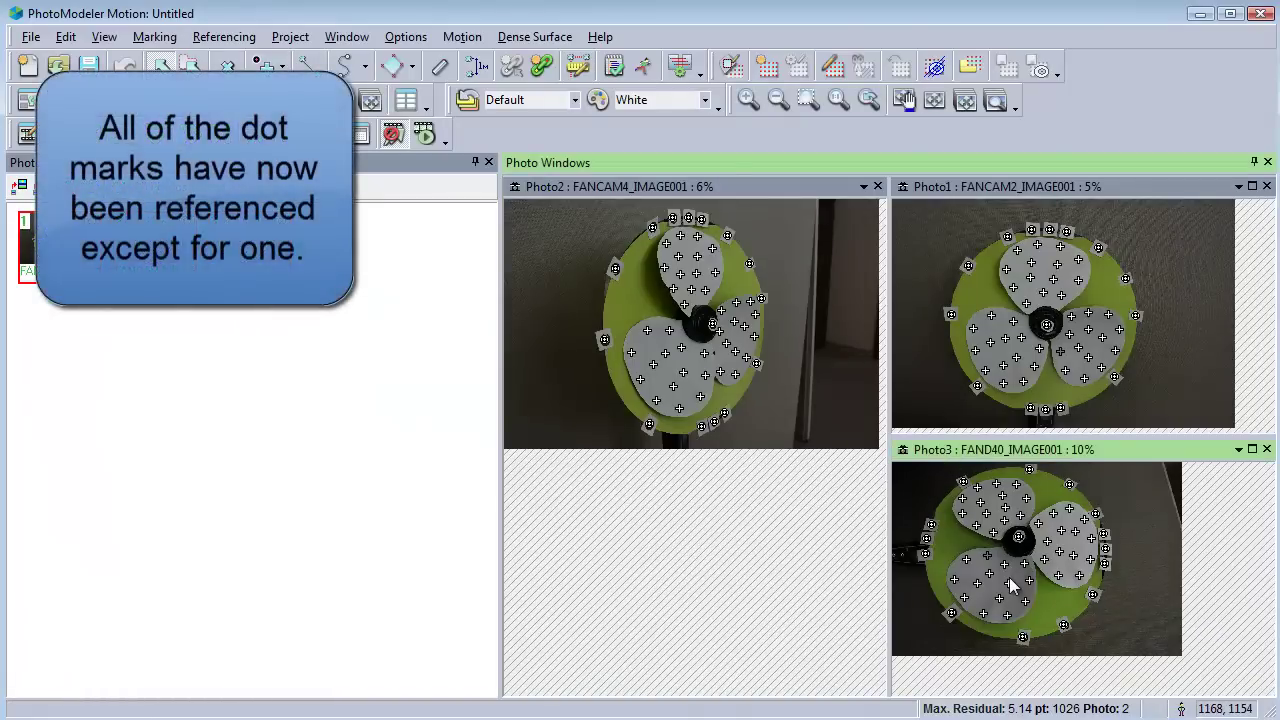
pyautogui.click(1077, 350)
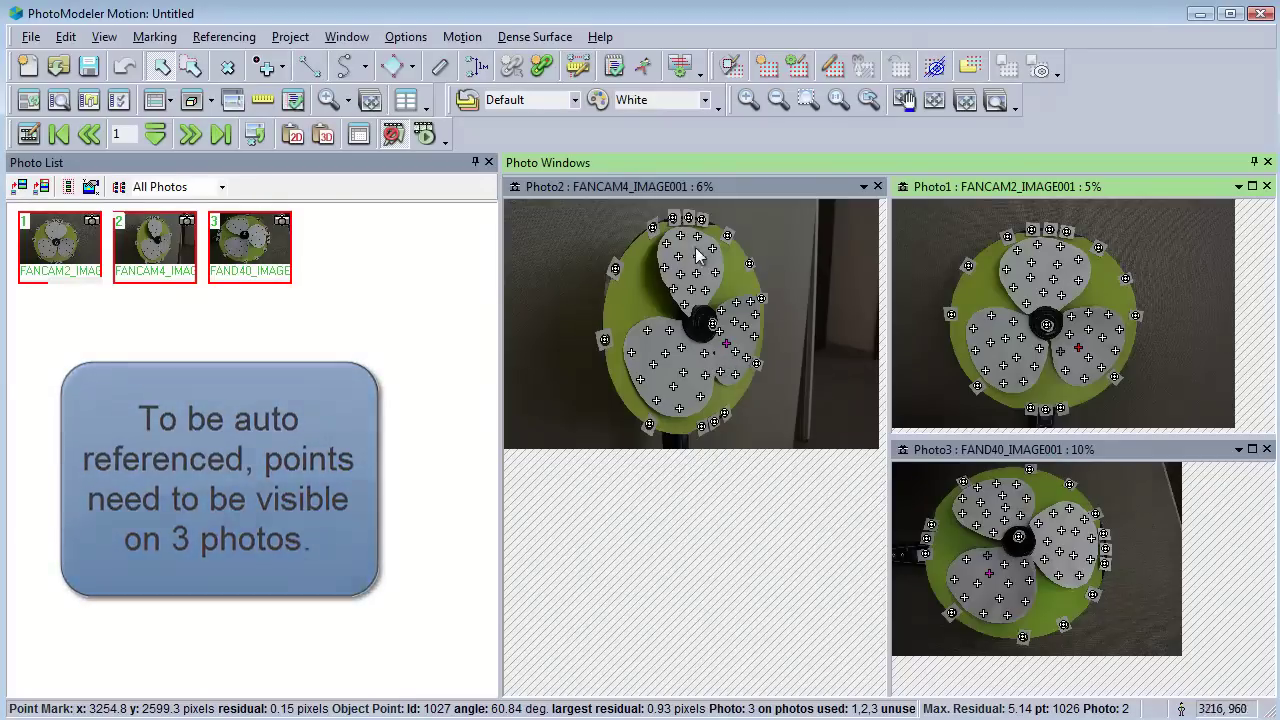
pyautogui.click(685, 193)
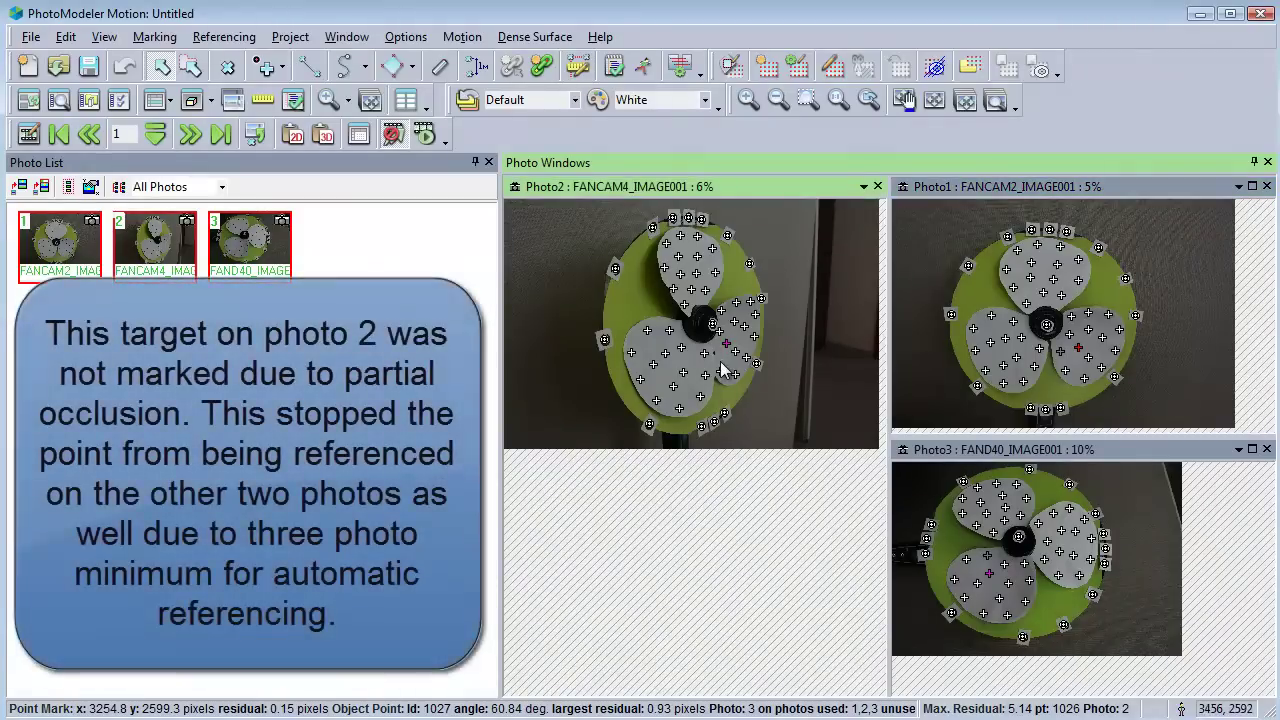
pyautogui.scroll(3, 720, 362)
pyautogui.scroll(3, 706, 524)
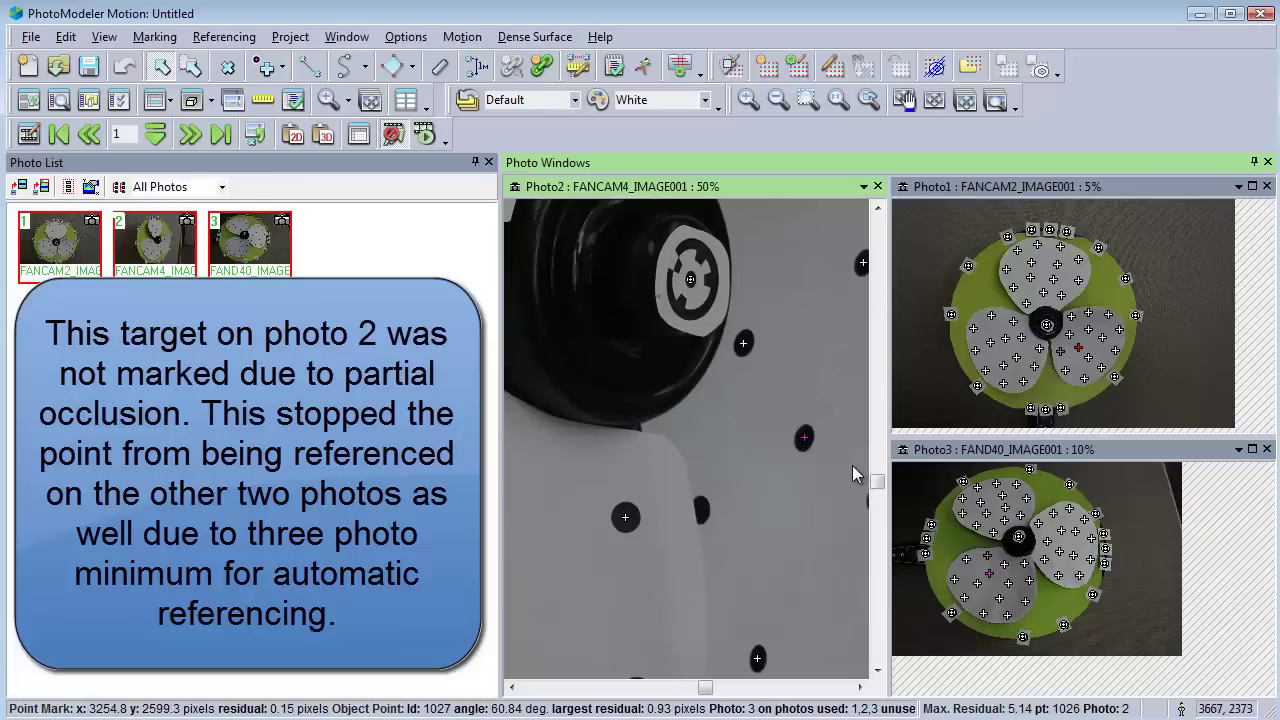
pyautogui.click(541, 66)
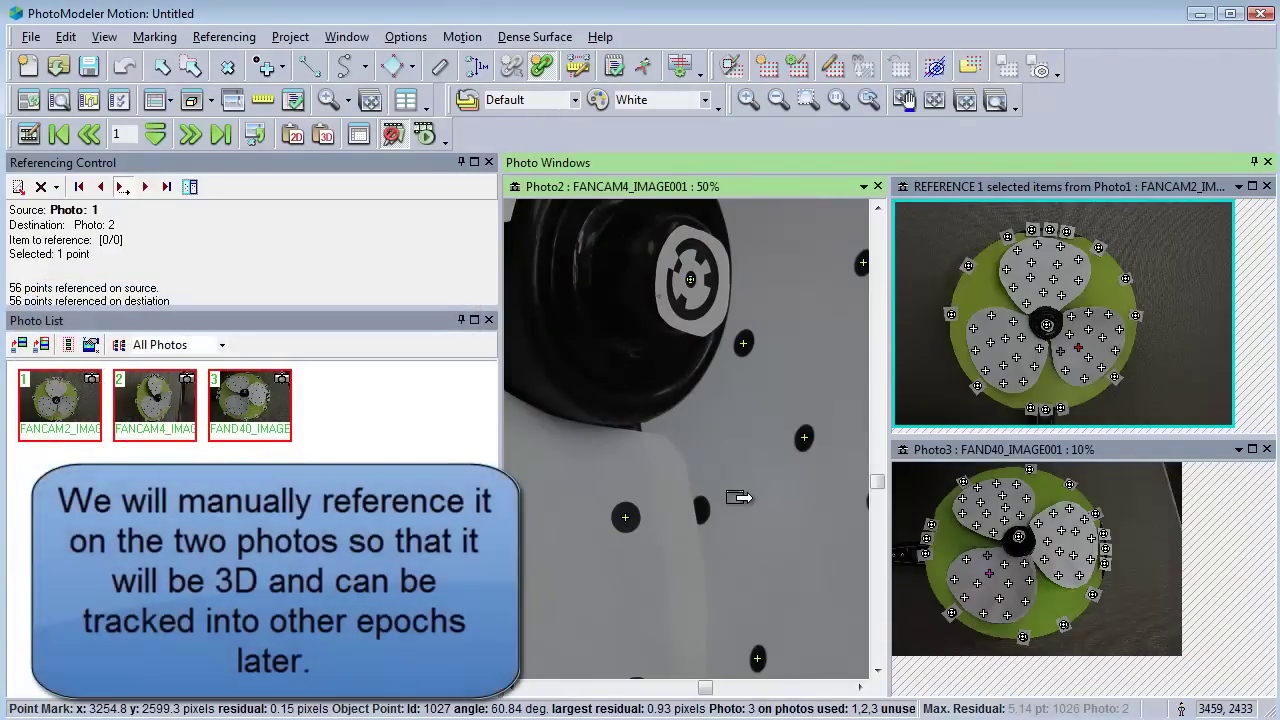
pyautogui.click(1062, 352)
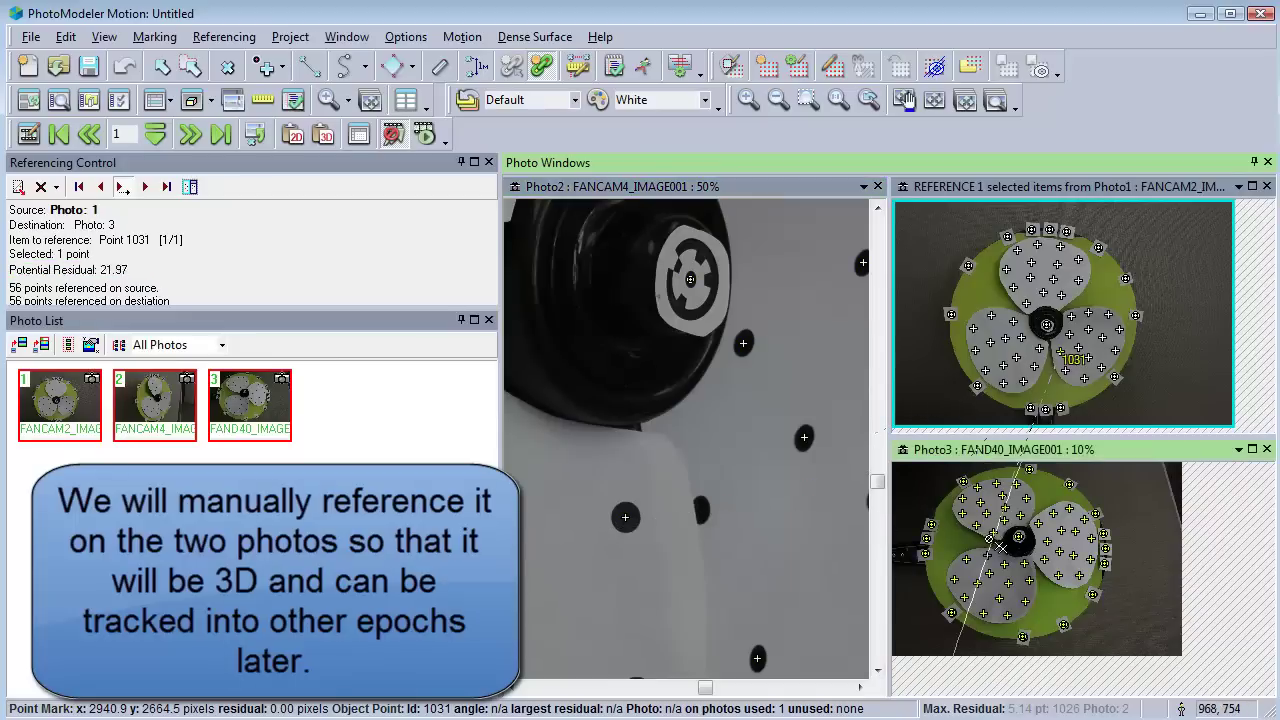
pyautogui.click(1006, 566)
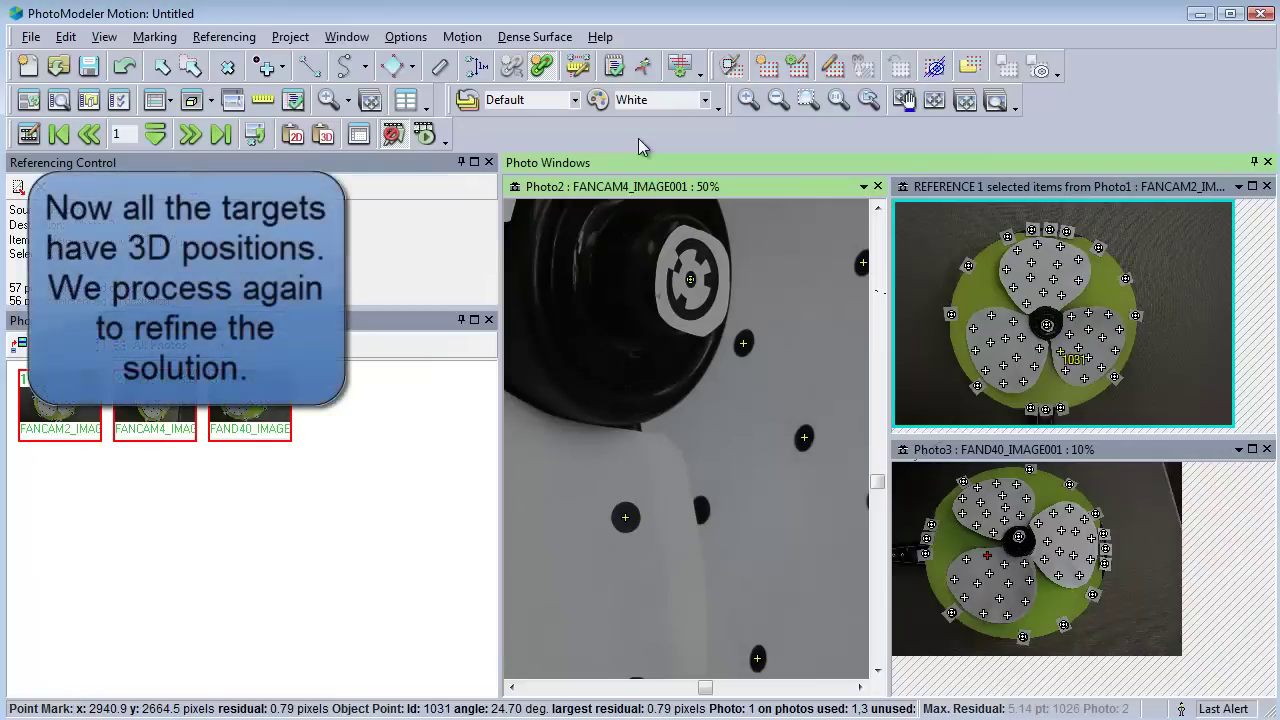
# - Process the project again with Optimize and Include Constraints on and Orientation off to refine the solution
pyautogui.click(643, 68)
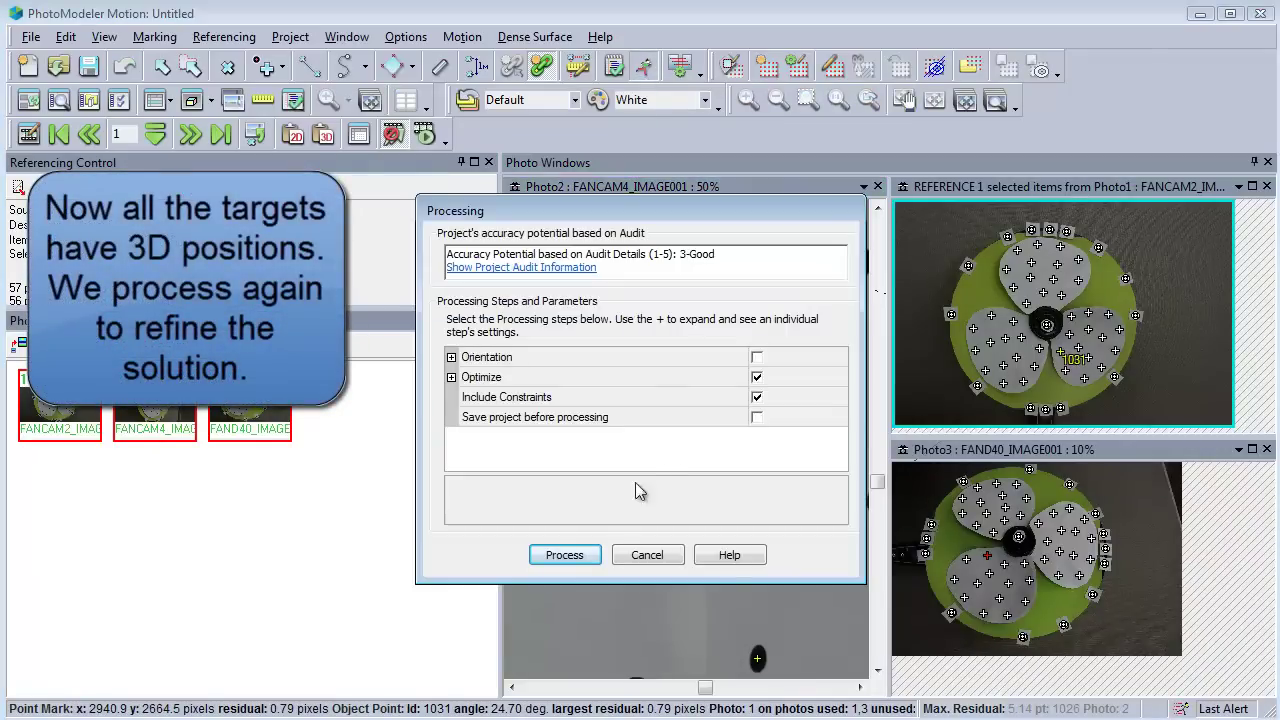
pyautogui.click(564, 555)
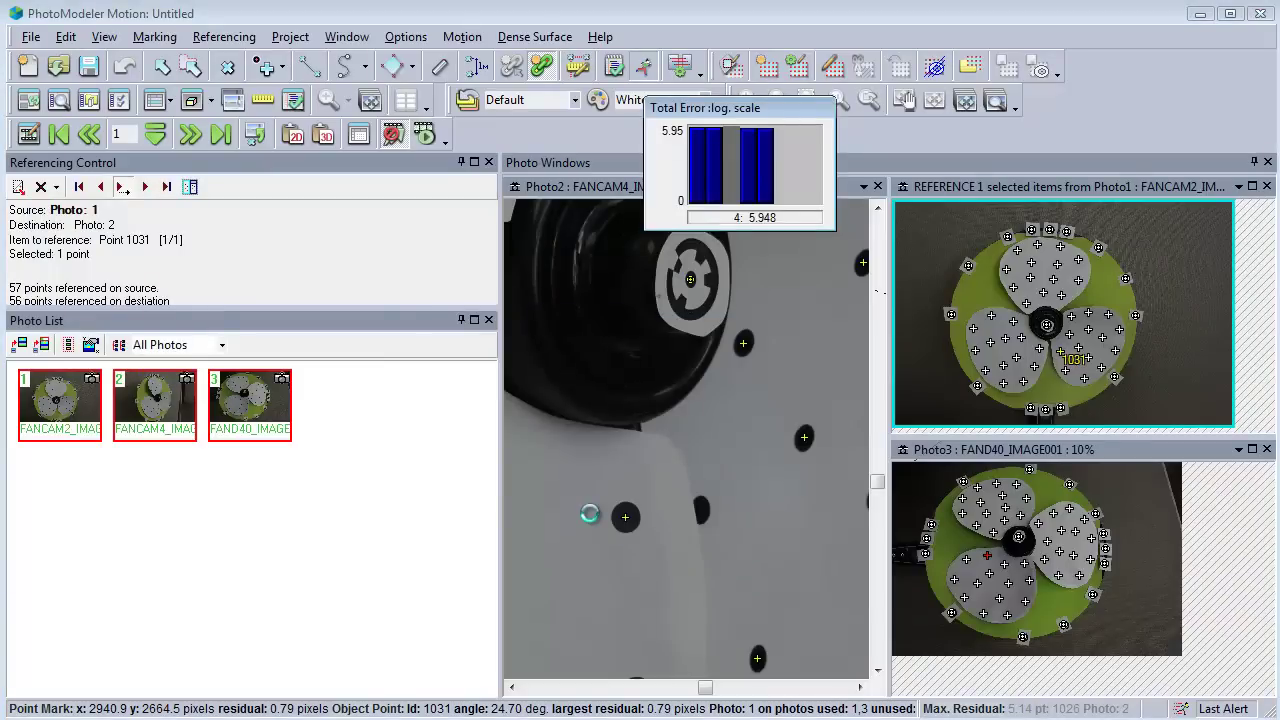
pyautogui.click(528, 434)
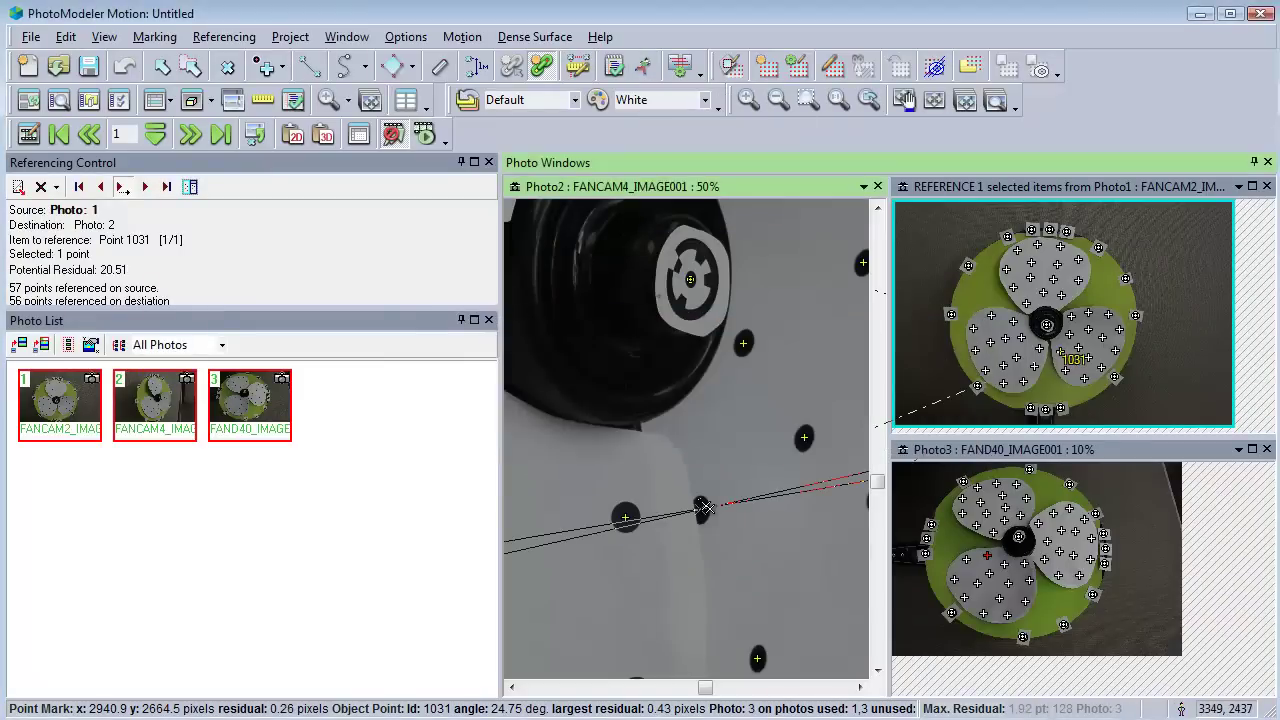
# - Open a 3D view of the project and rotate it to inspect the solved points and camera positions of epoch 1
pyautogui.click(193, 97)
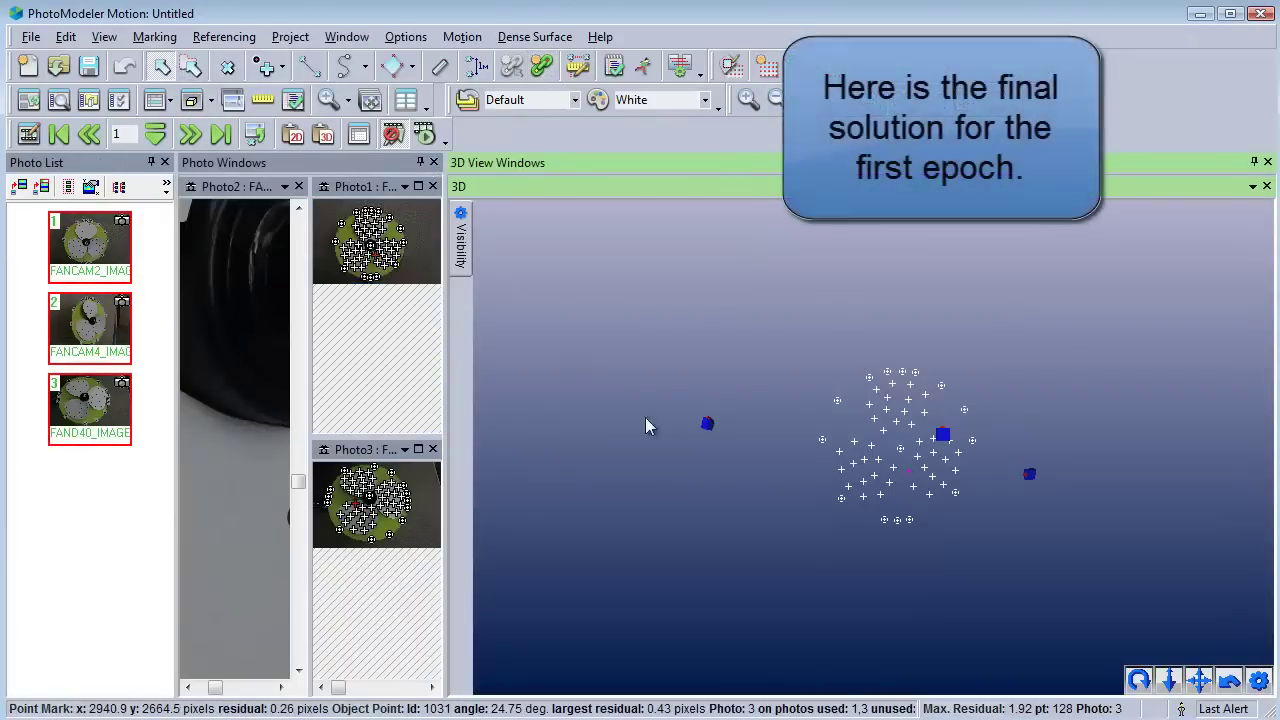
pyautogui.click(1140, 681)
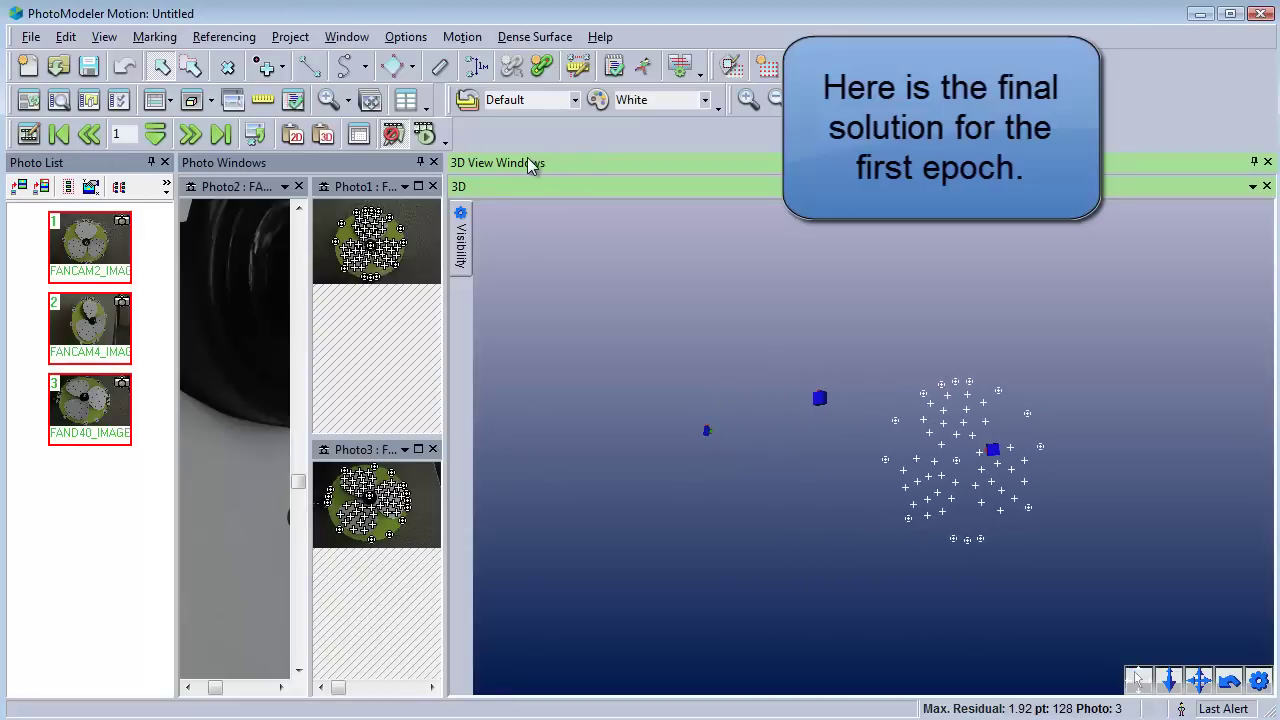
pyautogui.click(1140, 681)
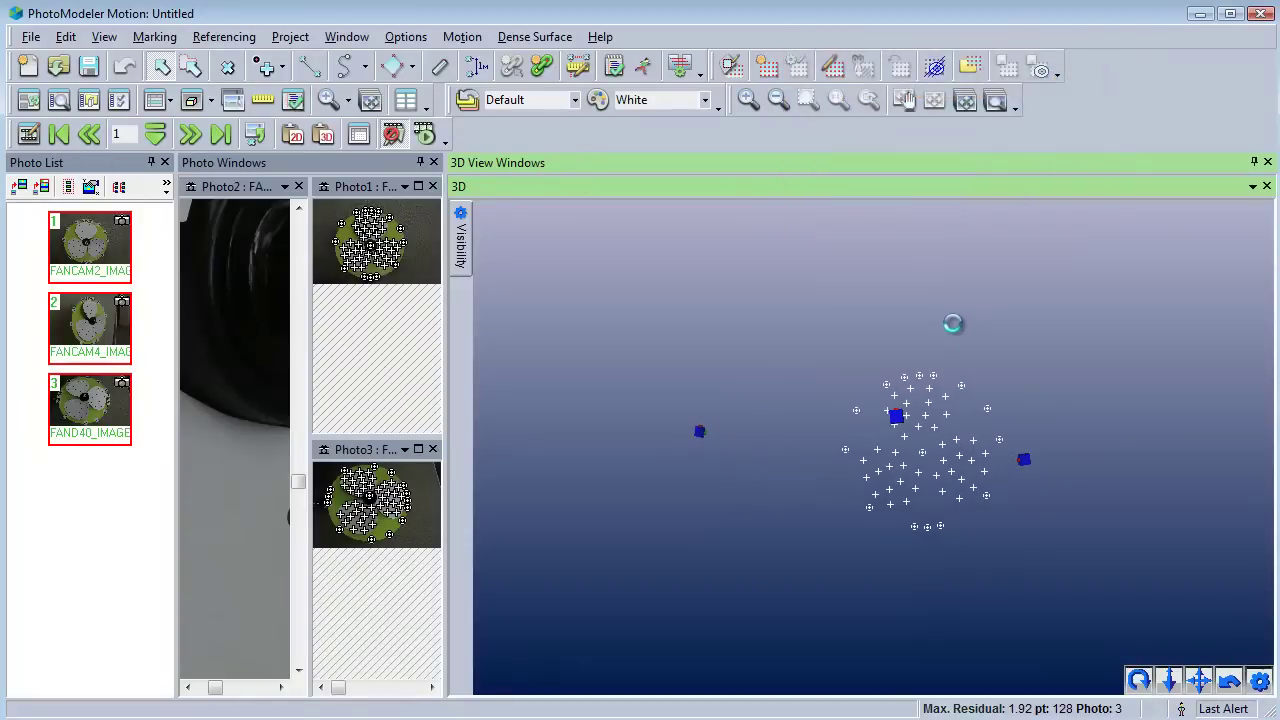
# - Hide the camera stations in the 3D view, inspect the remaining points by rotating them, and close the view
pyautogui.doubleClick(951, 320)
pyautogui.click(510, 516)
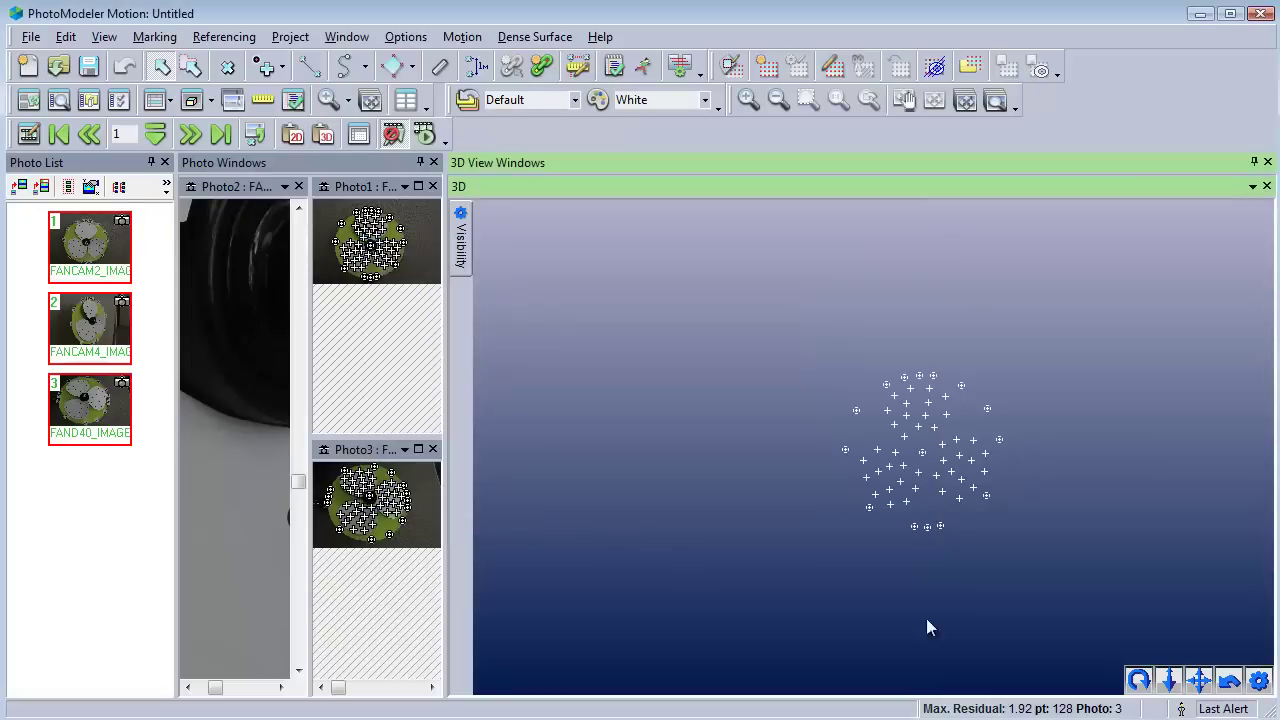
pyautogui.click(1230, 682)
pyautogui.click(1138, 681)
pyautogui.click(1267, 163)
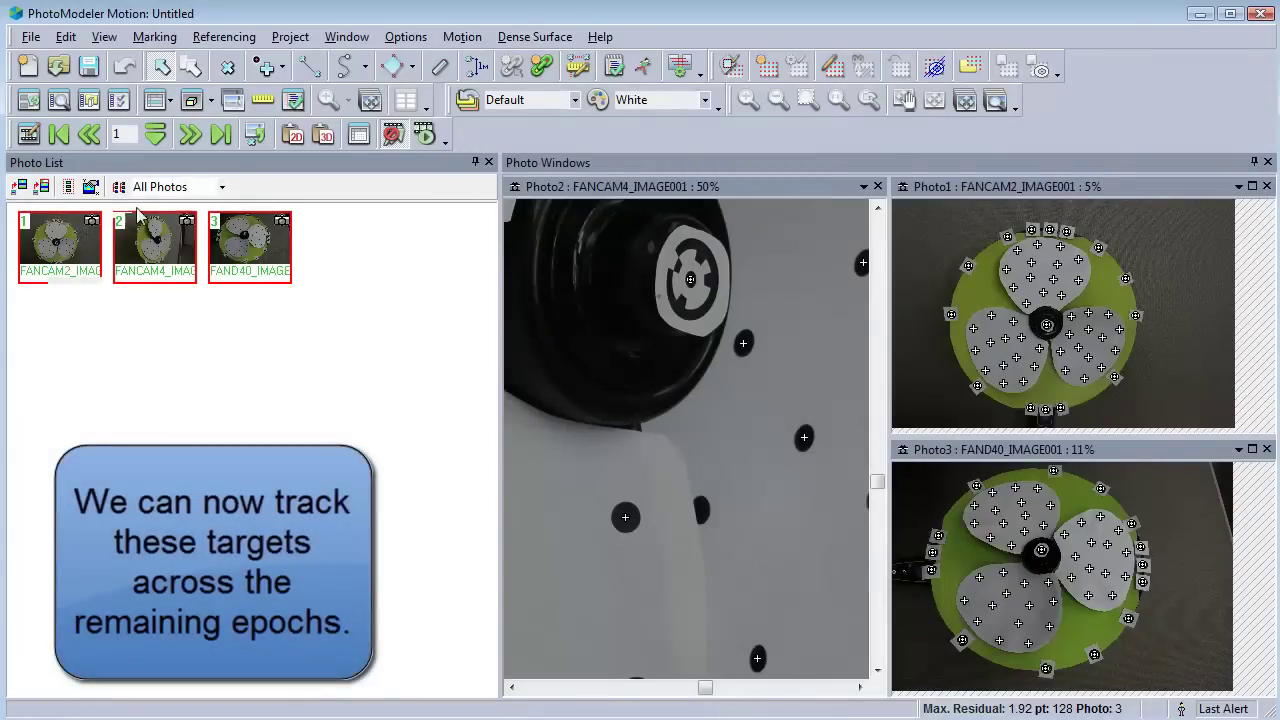
# - Track all points through all epochs with a search radius of 100 pixels and coded target auto-marking run before each epoch
pyautogui.click(27, 135)
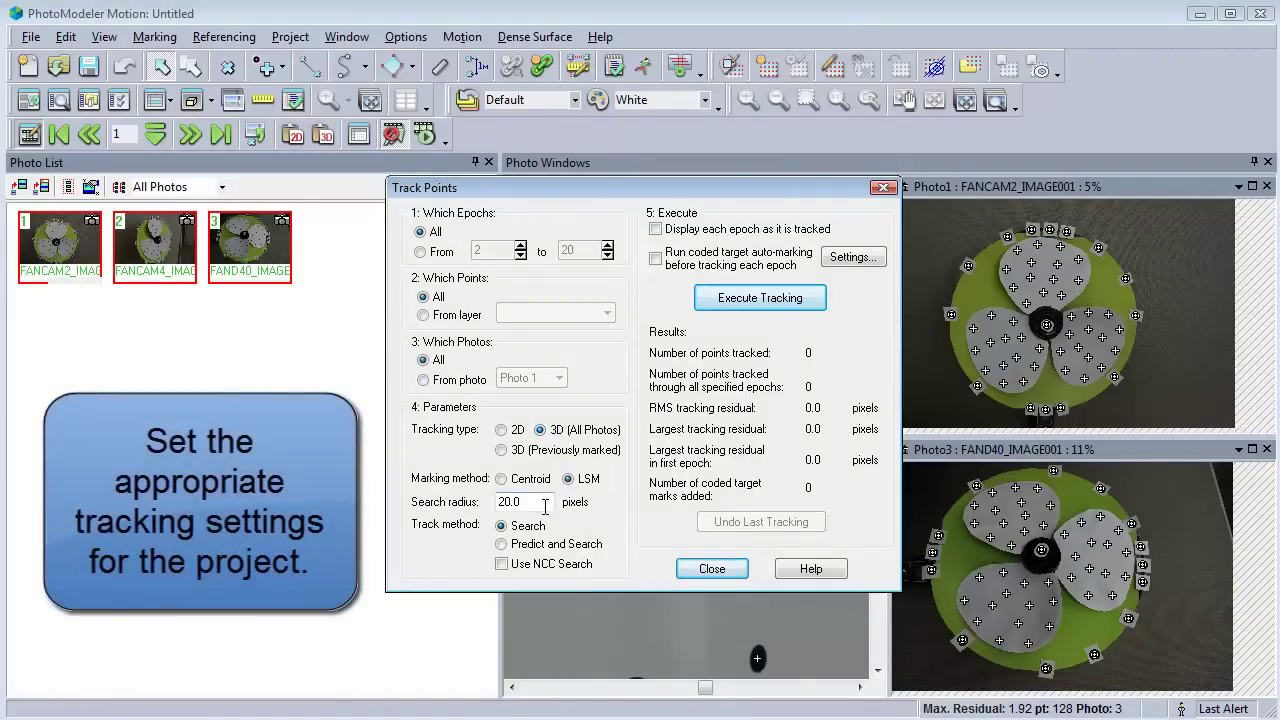
pyautogui.write('0')
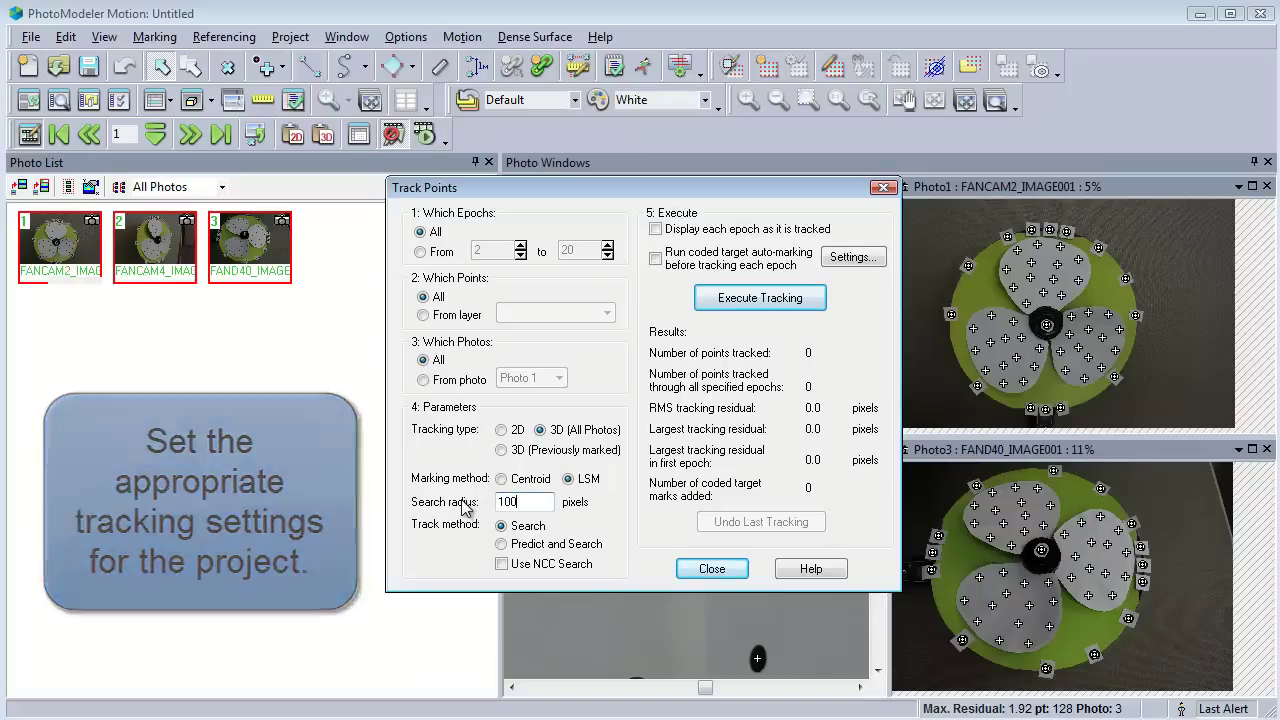
pyautogui.click(656, 259)
pyautogui.click(742, 303)
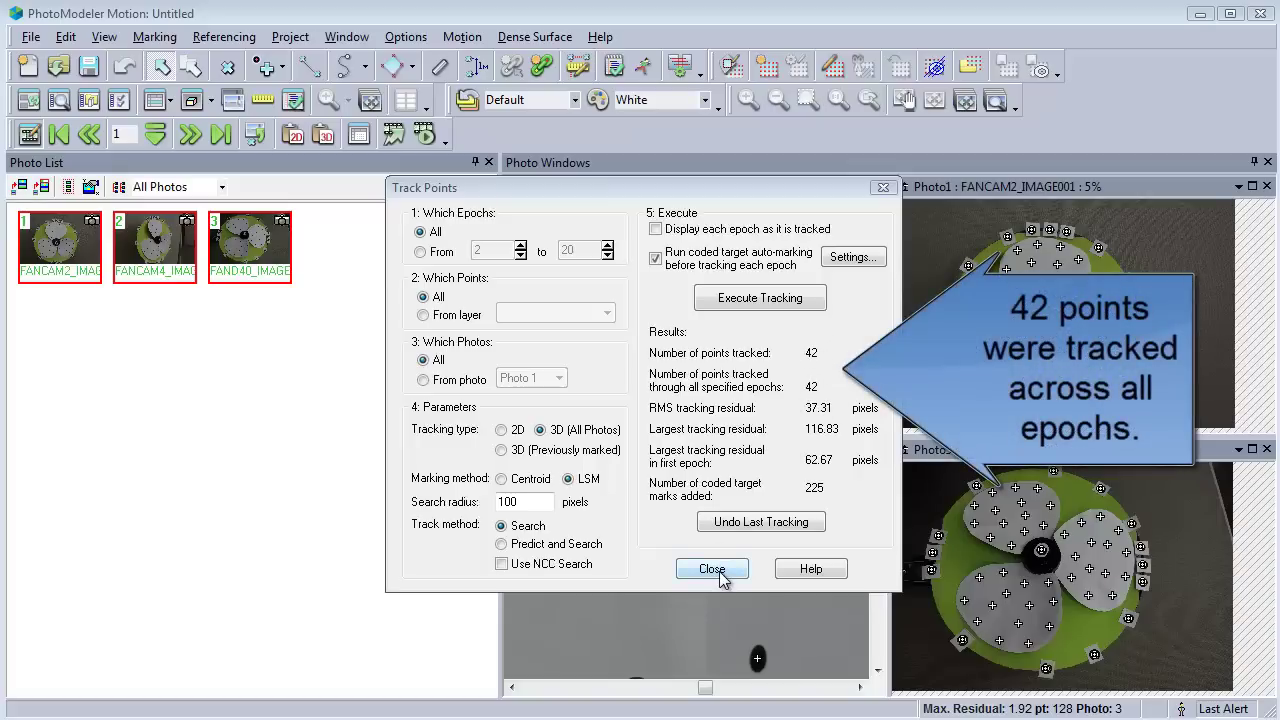
pyautogui.click(719, 572)
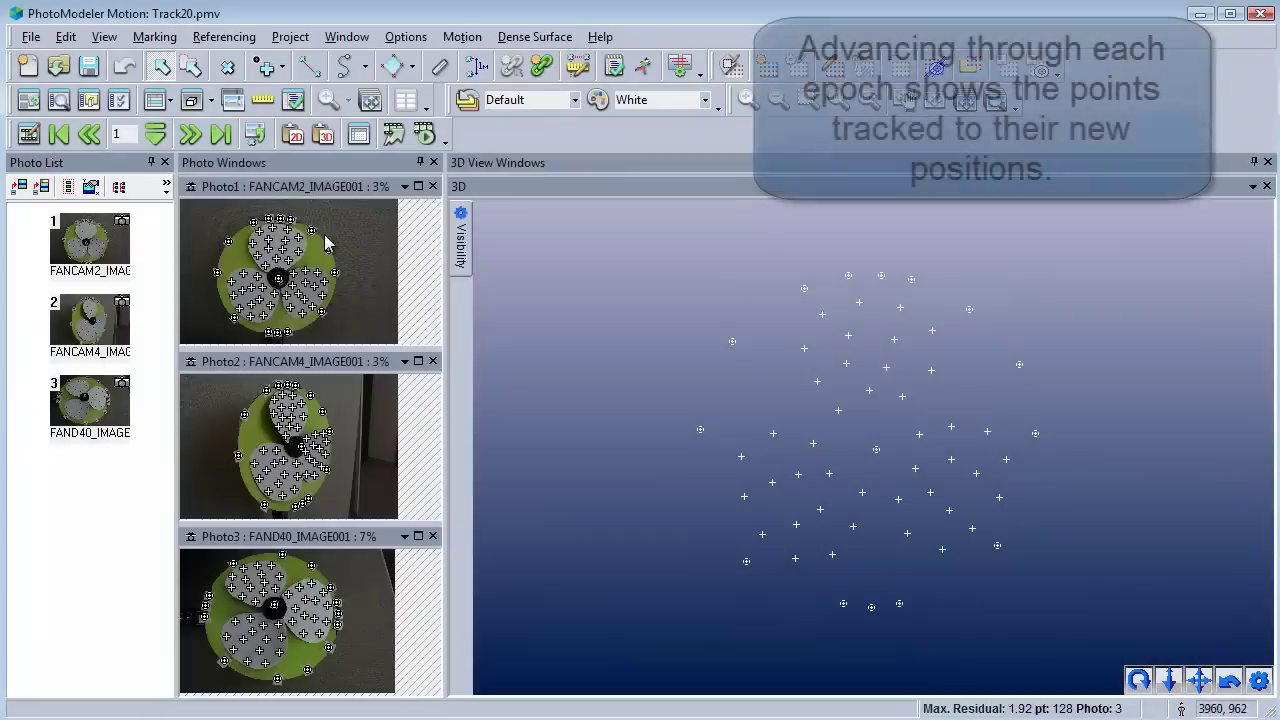
# - Advance through the epochs up to epoch 12 to examine the tracked point positions, and return to the first epoch
pyautogui.click(190, 136)
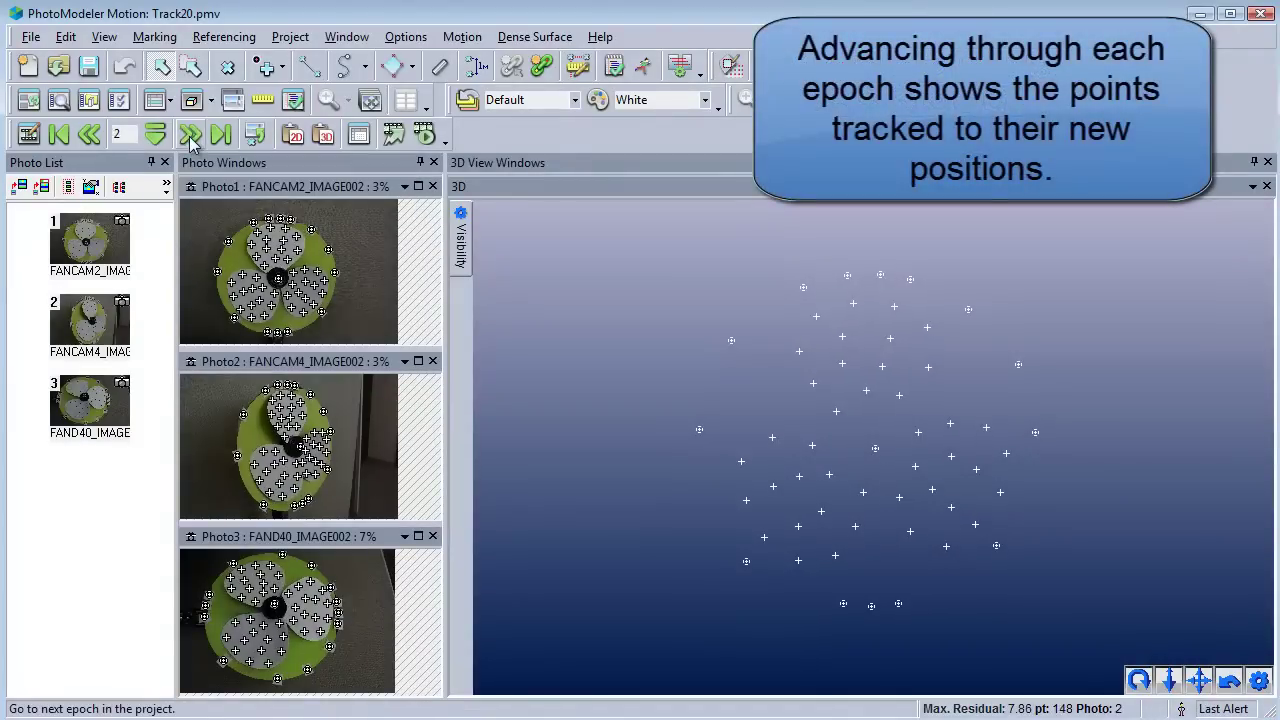
pyautogui.click(190, 136)
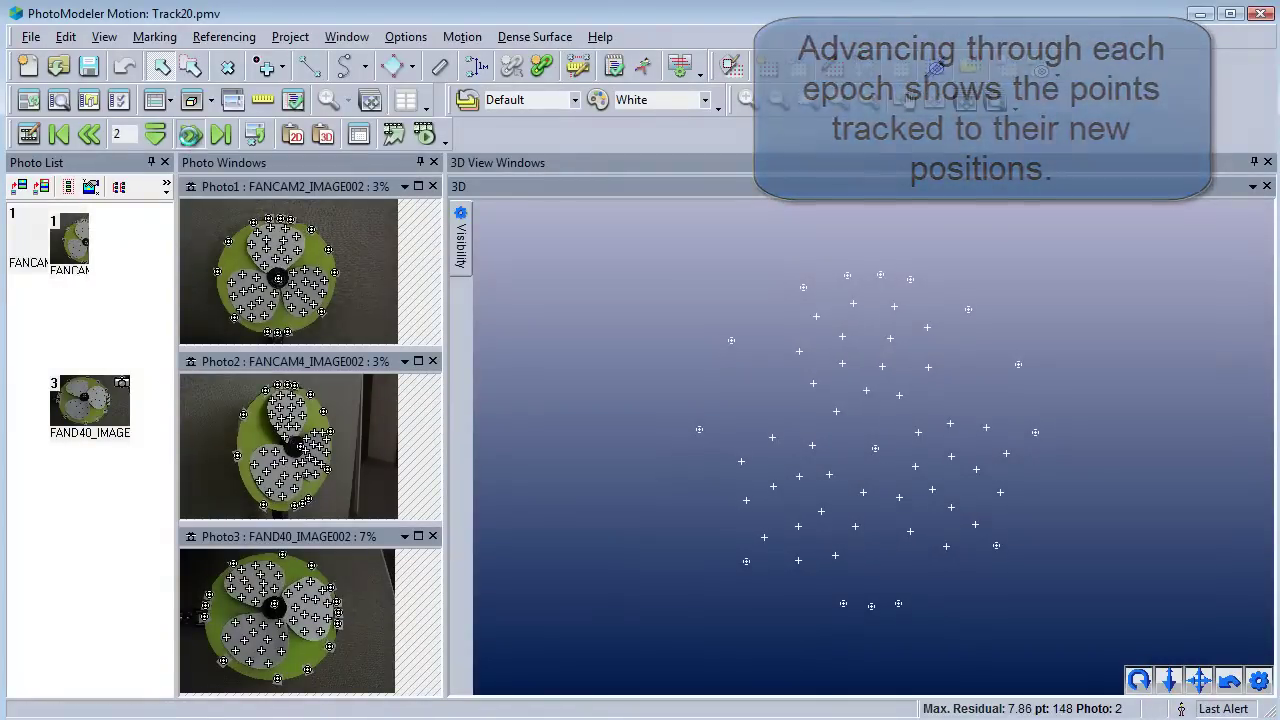
pyautogui.click(190, 134)
pyautogui.click(190, 134)
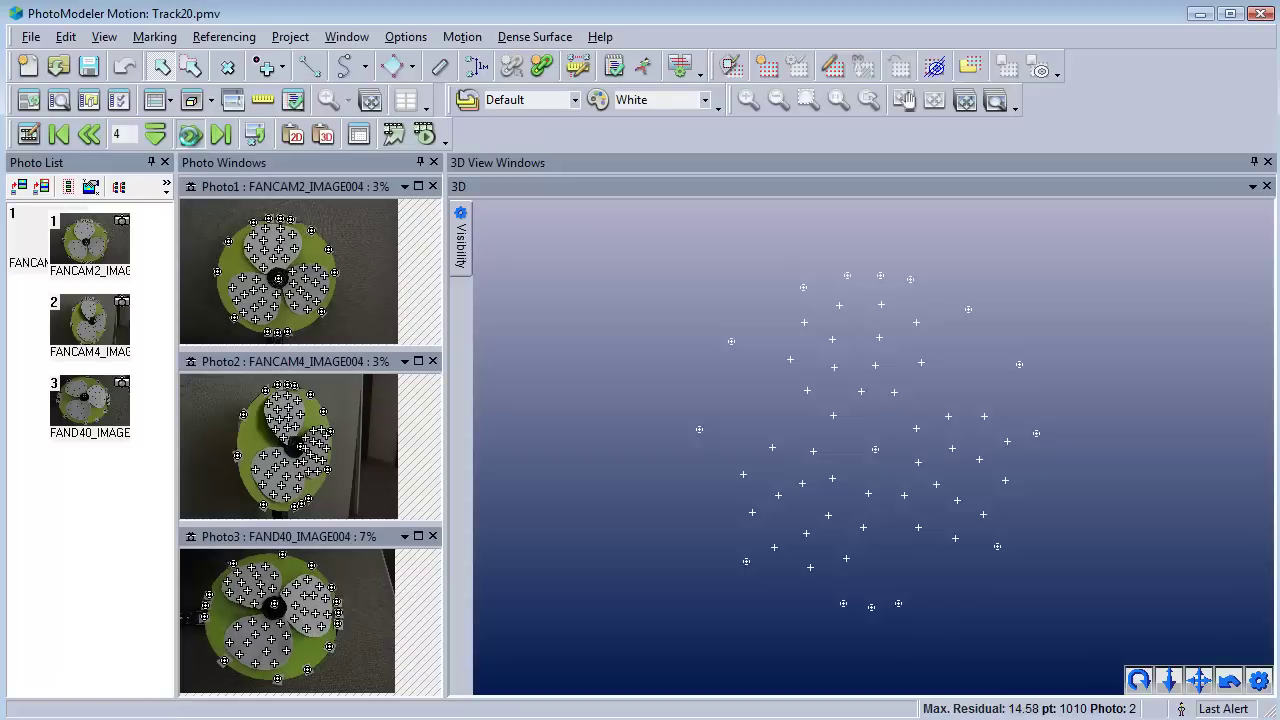
pyautogui.click(190, 135)
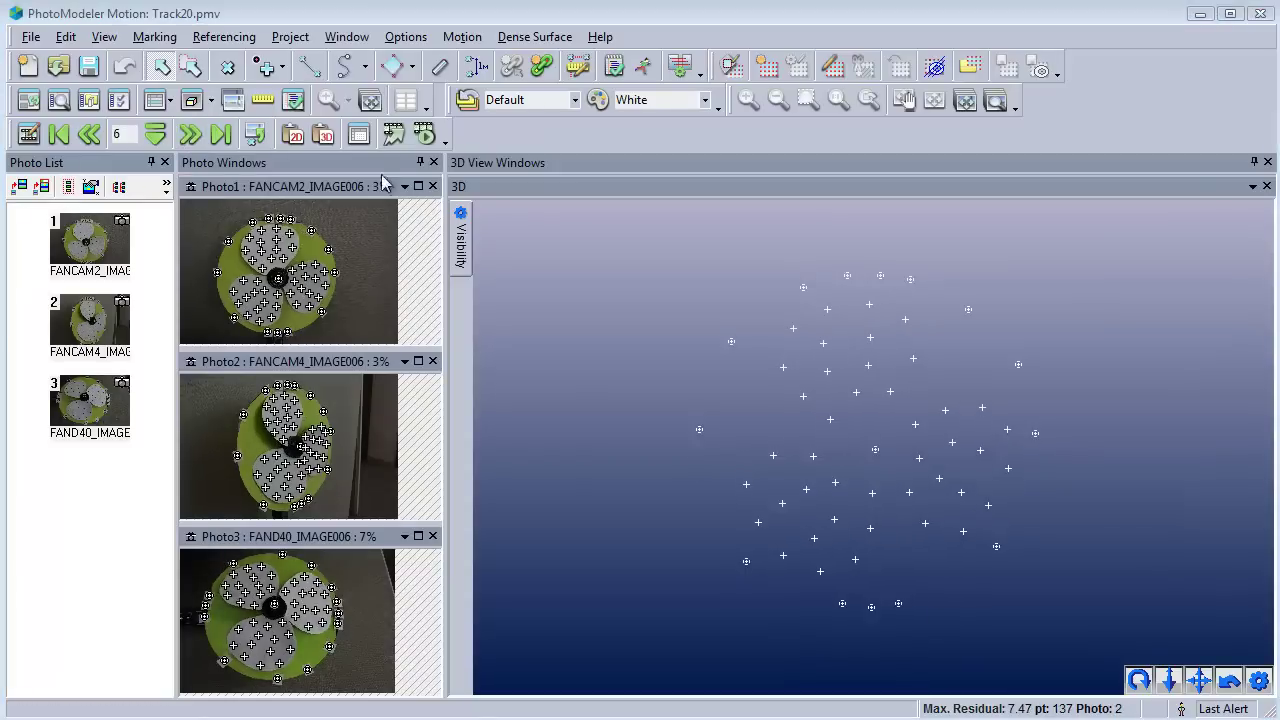
pyautogui.click(190, 135)
pyautogui.click(190, 135)
pyautogui.click(190, 135)
pyautogui.click(190, 135)
pyautogui.click(190, 135)
pyautogui.click(190, 135)
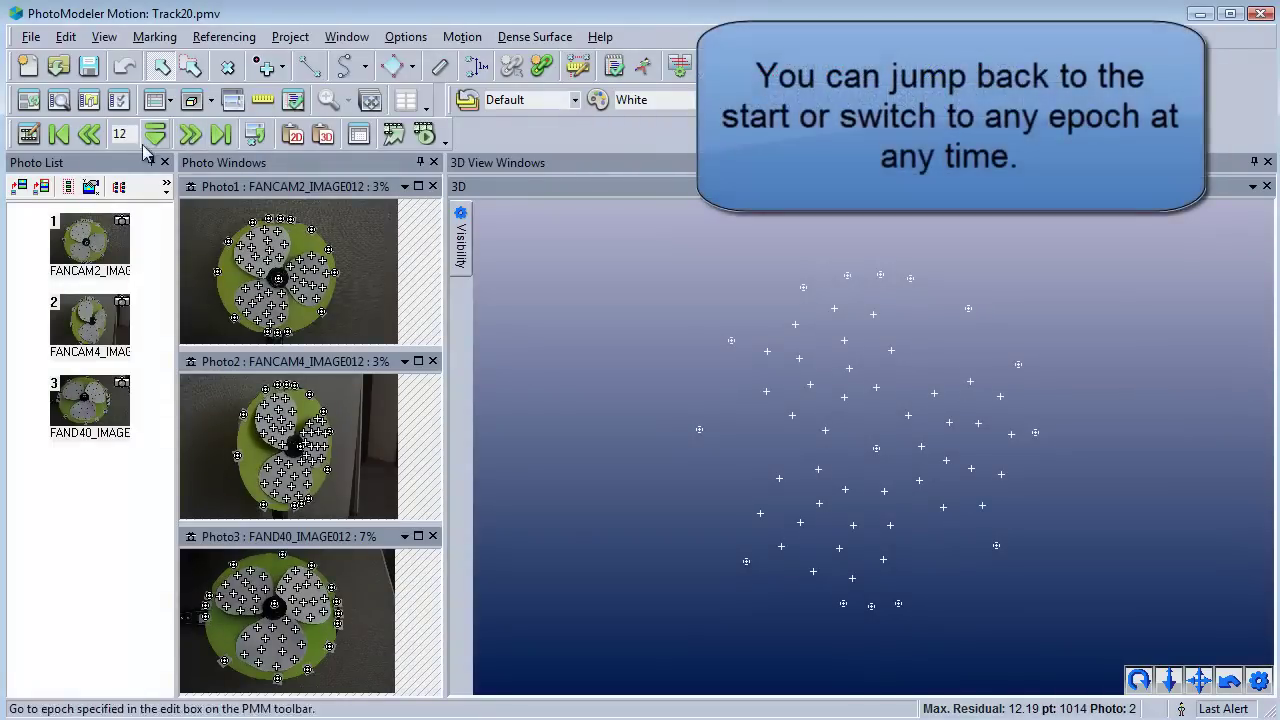
pyautogui.click(59, 134)
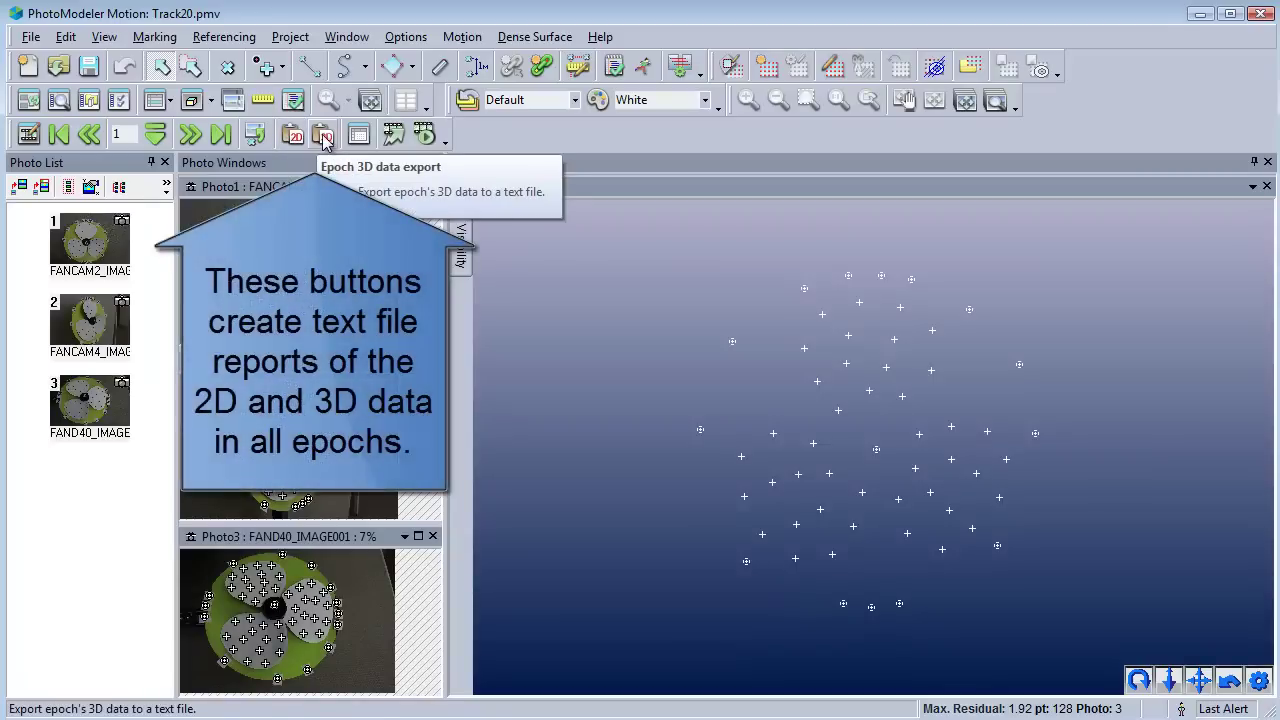
# - Display the Epoch report to review the referenced points and residuals of every epoch, and close it
pyautogui.click(358, 136)
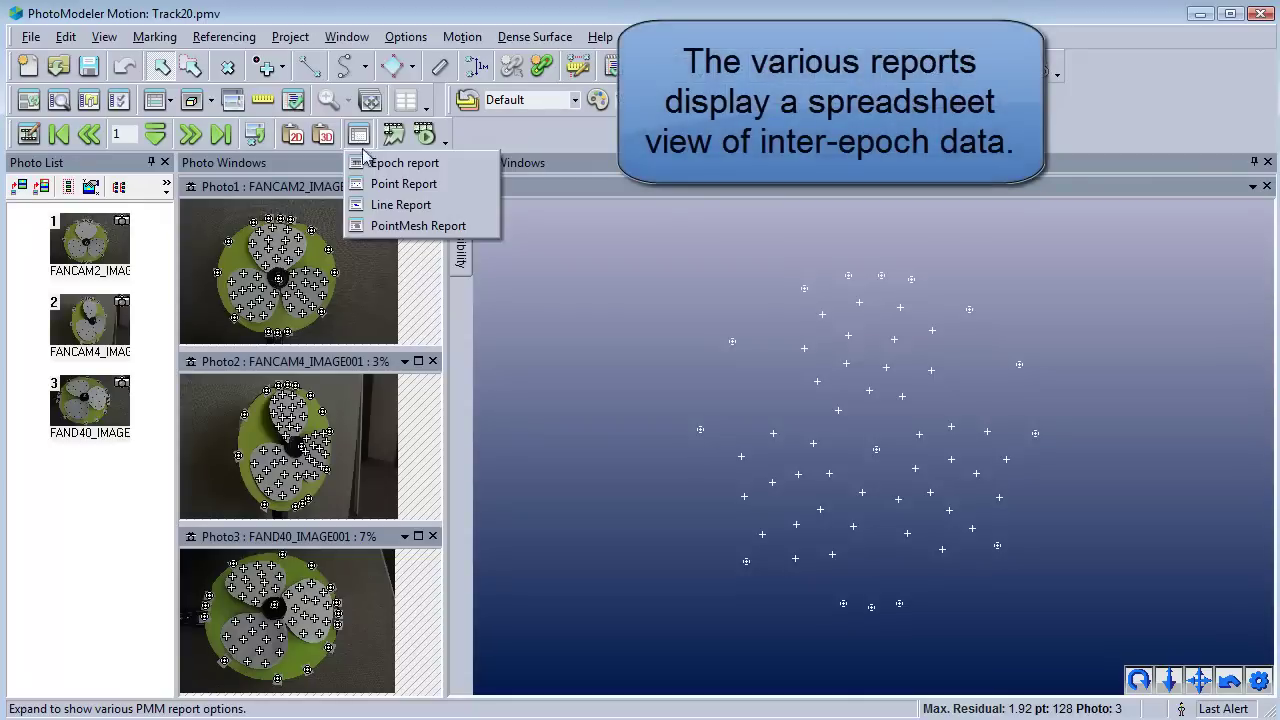
pyautogui.click(404, 163)
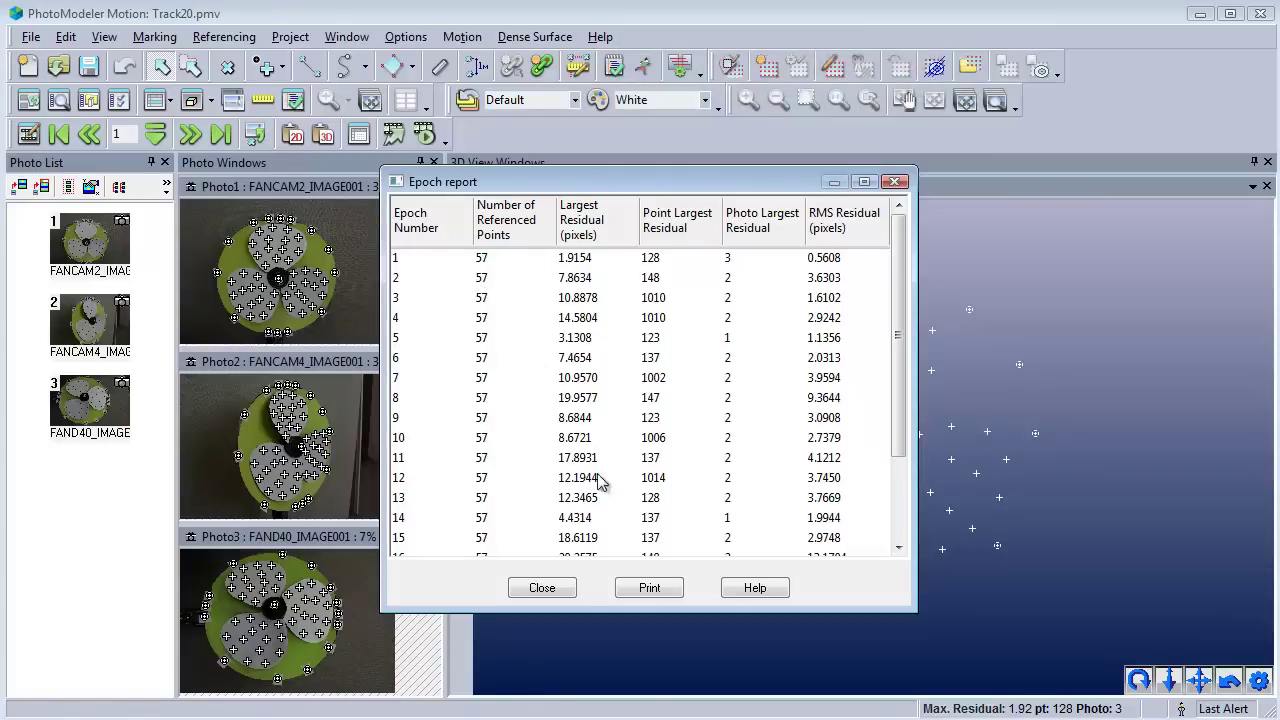
pyautogui.click(542, 588)
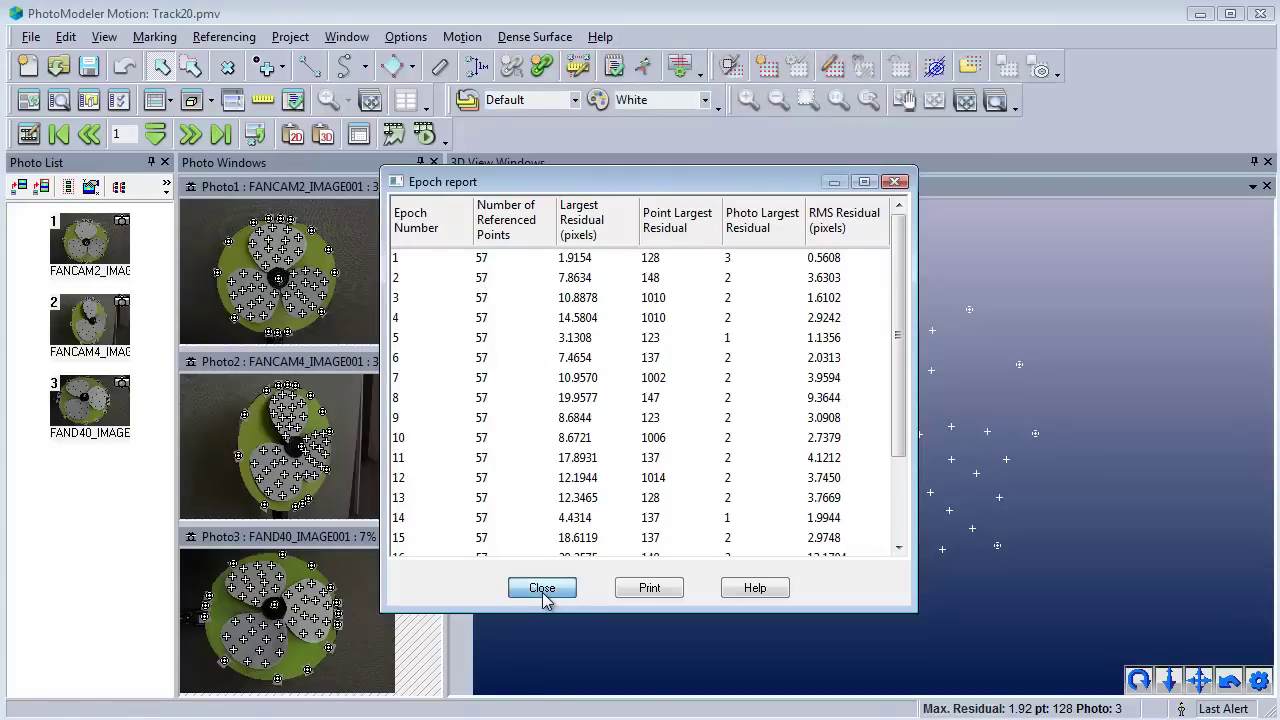
pyautogui.click(542, 588)
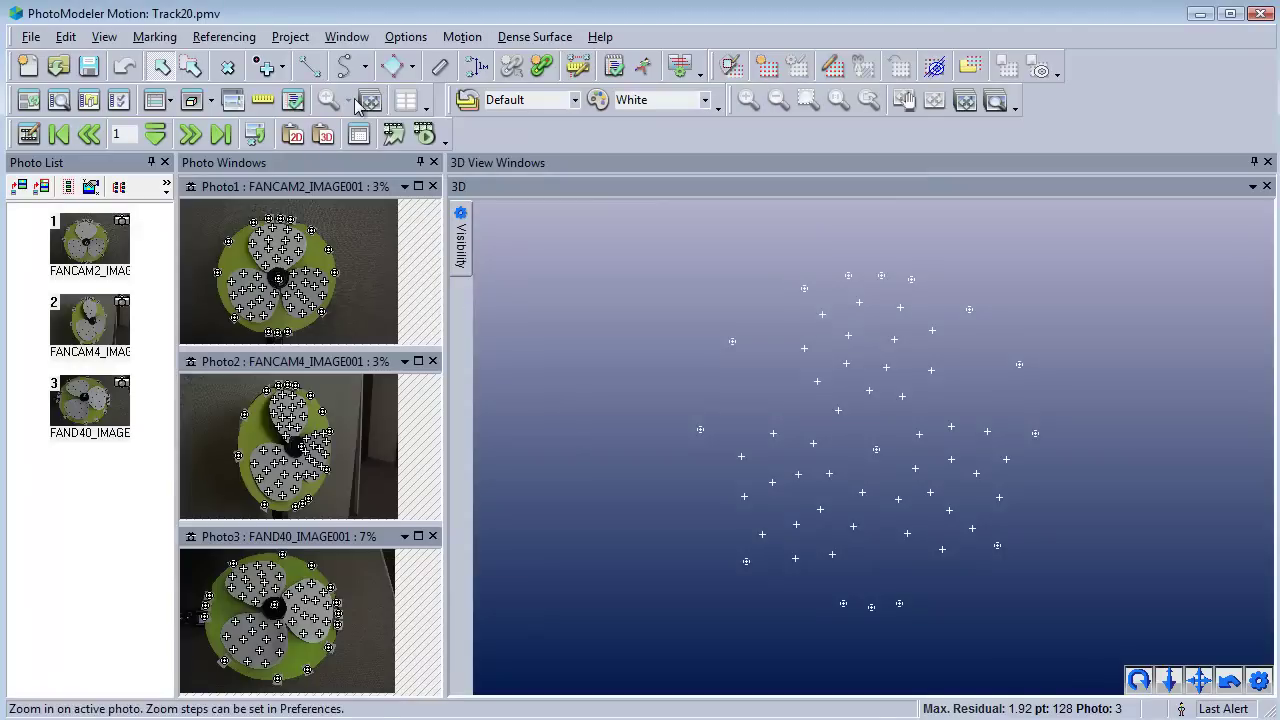
# - Display the Point Report, review the XYZ coordinates and deltas of the points from epoch 1 into epoch 2, and close it
pyautogui.click(362, 136)
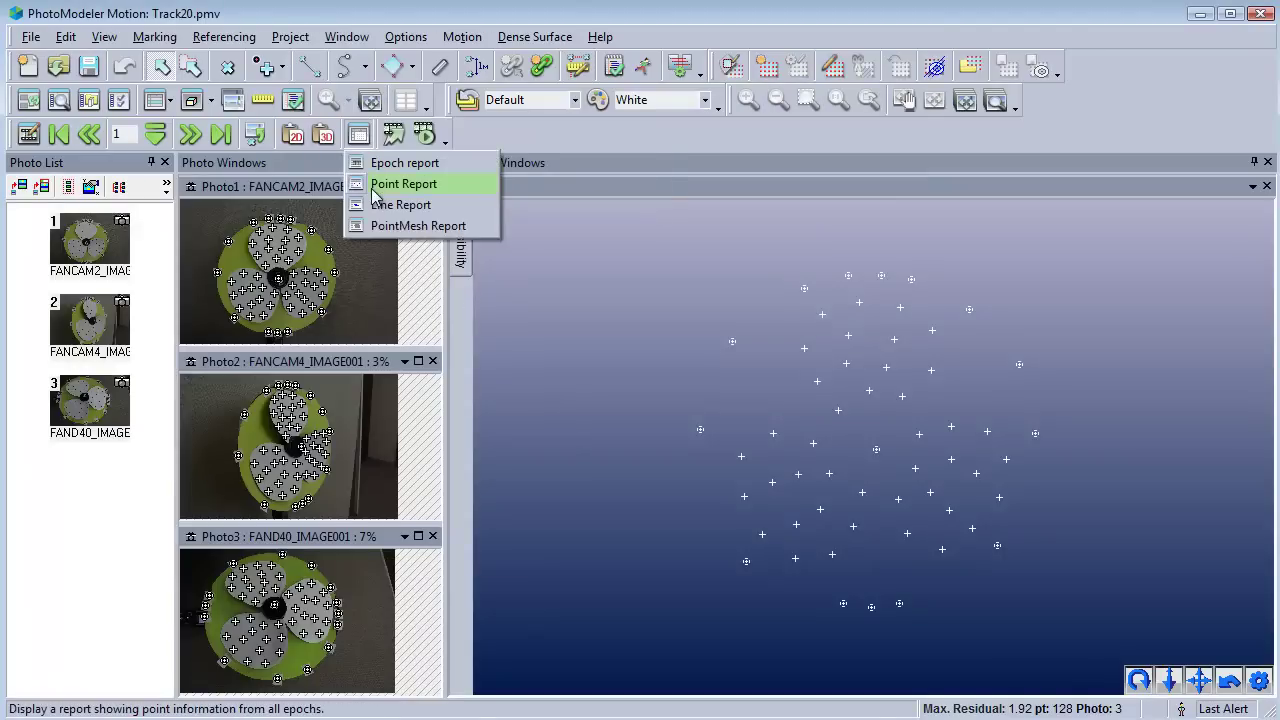
pyautogui.click(380, 184)
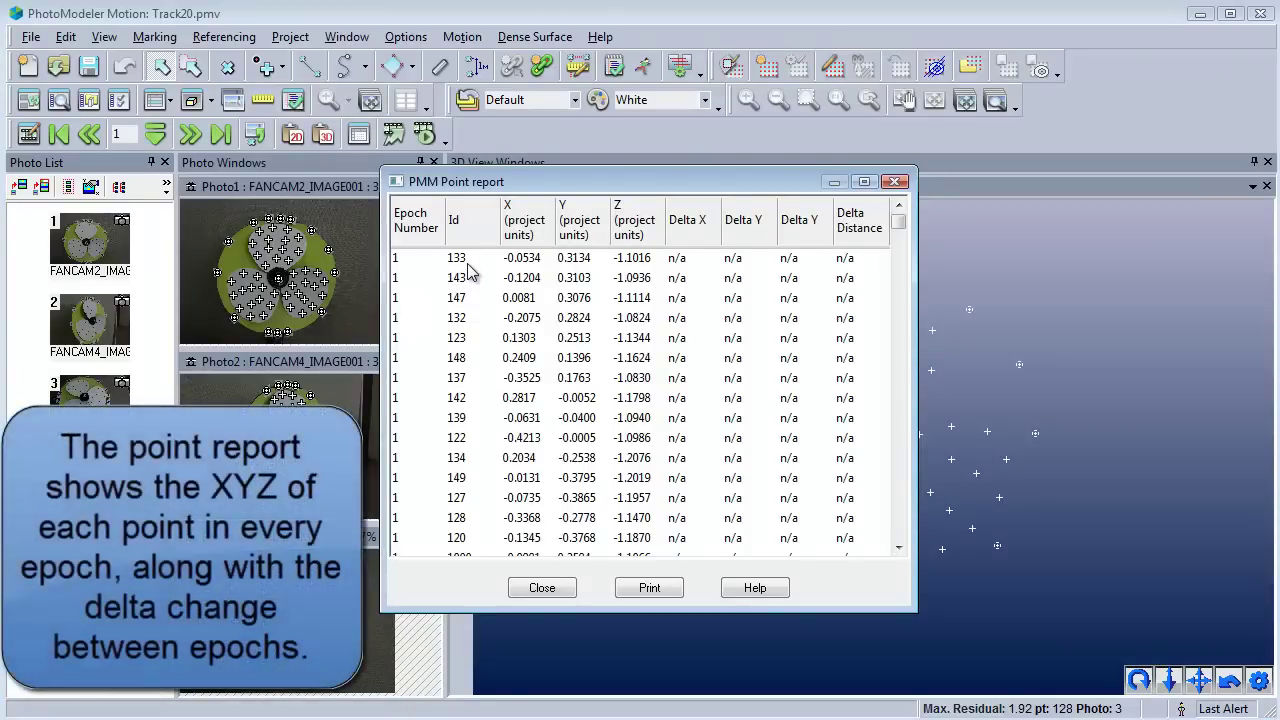
pyautogui.click(900, 388)
pyautogui.click(900, 388)
pyautogui.click(900, 388)
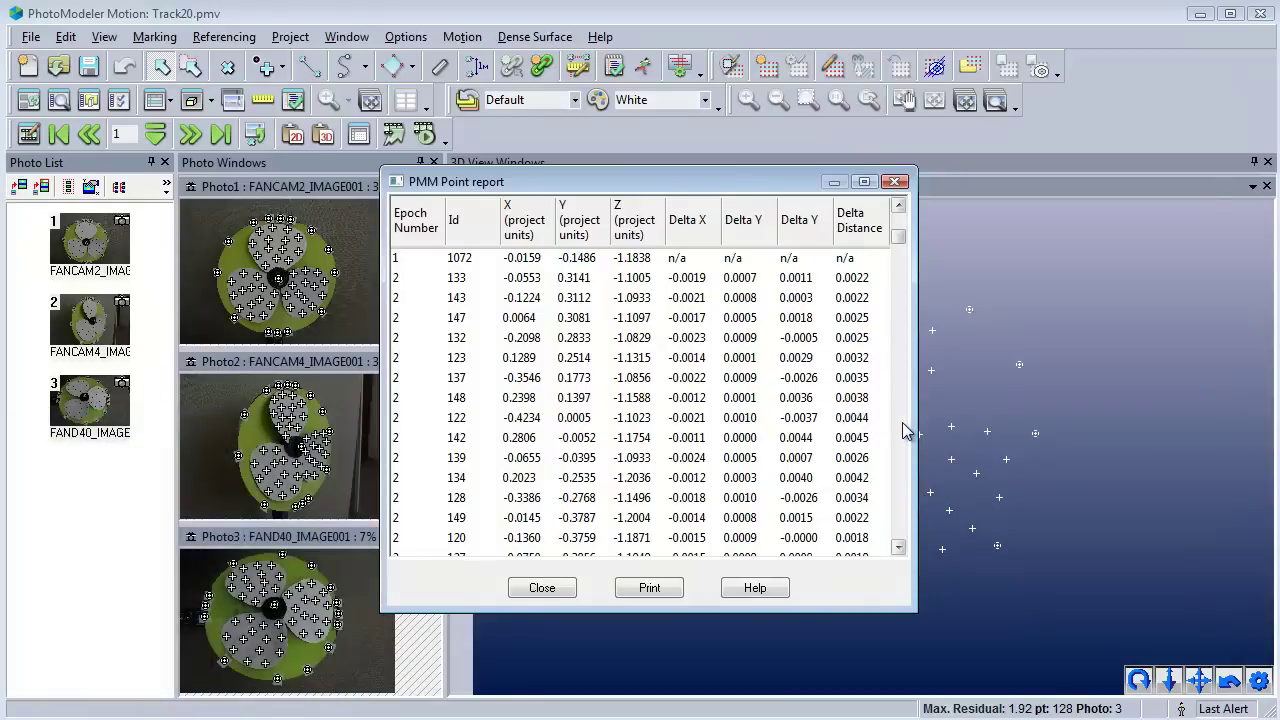
pyautogui.click(902, 422)
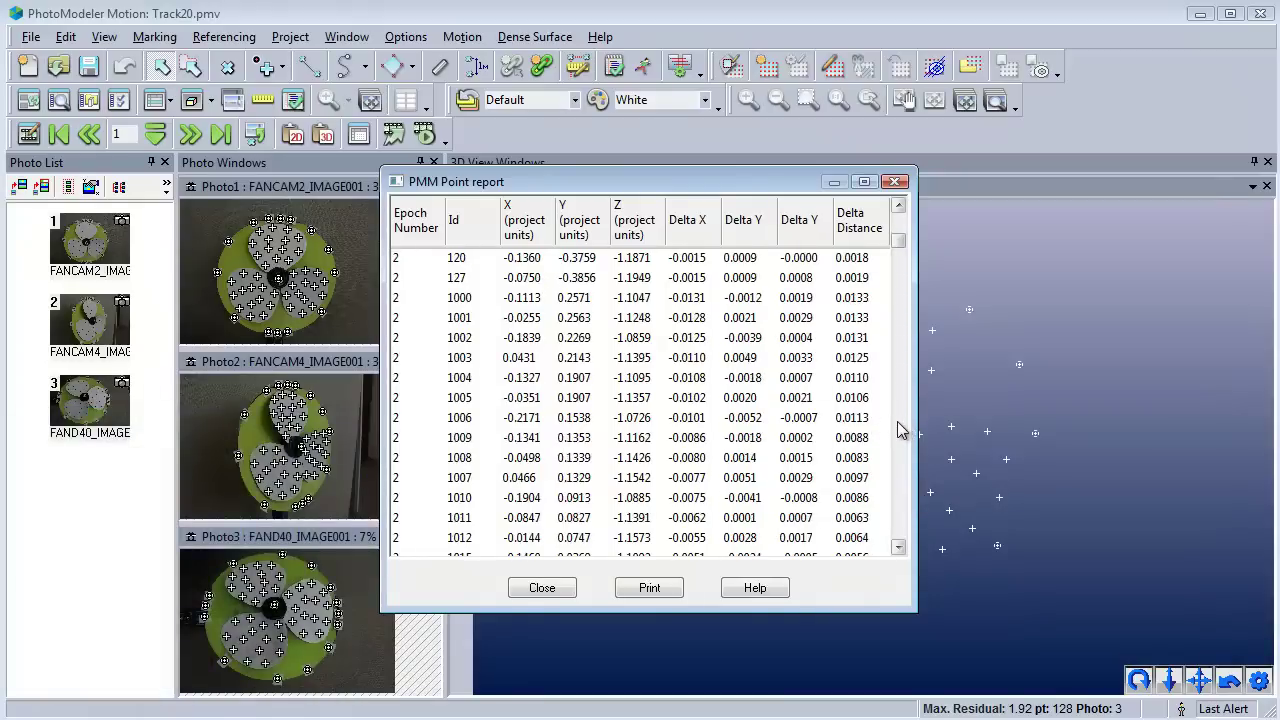
pyautogui.click(897, 421)
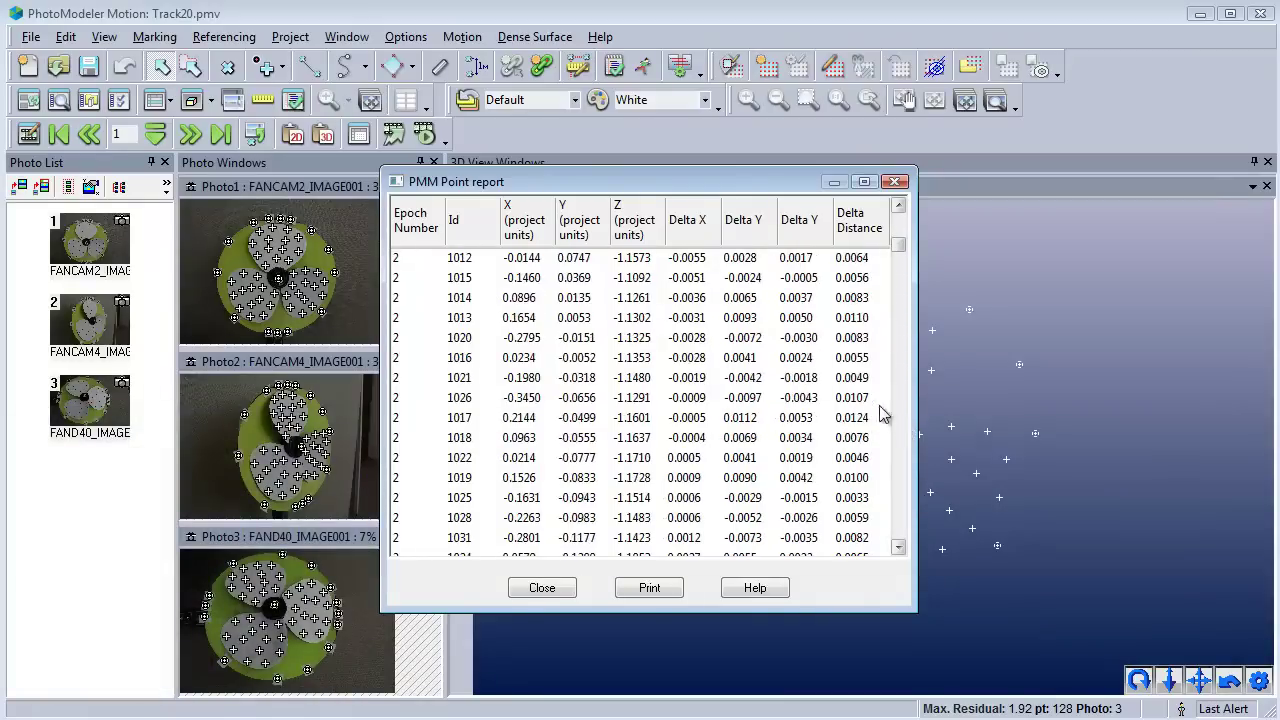
pyautogui.click(542, 588)
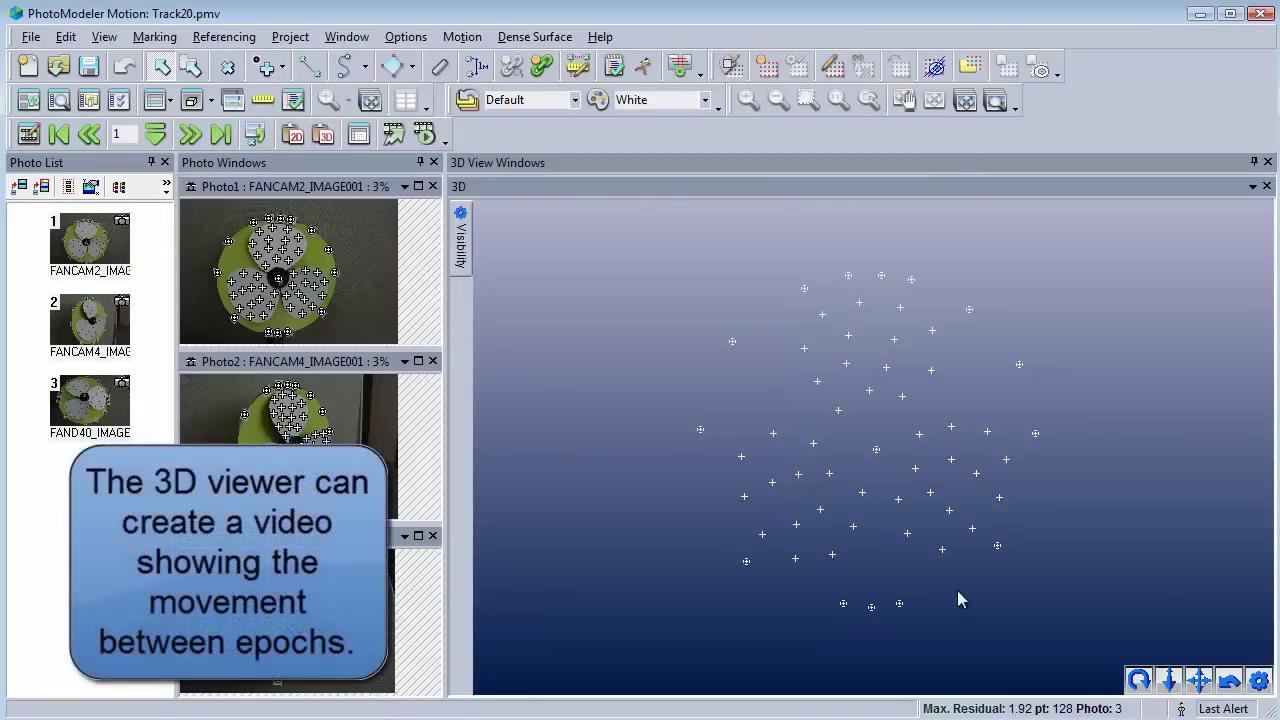
# - Export the 3D view as an AVI video of epochs 1 to 20 at 1 frame/sec with point mark symbols, and play it
pyautogui.click(1258, 682)
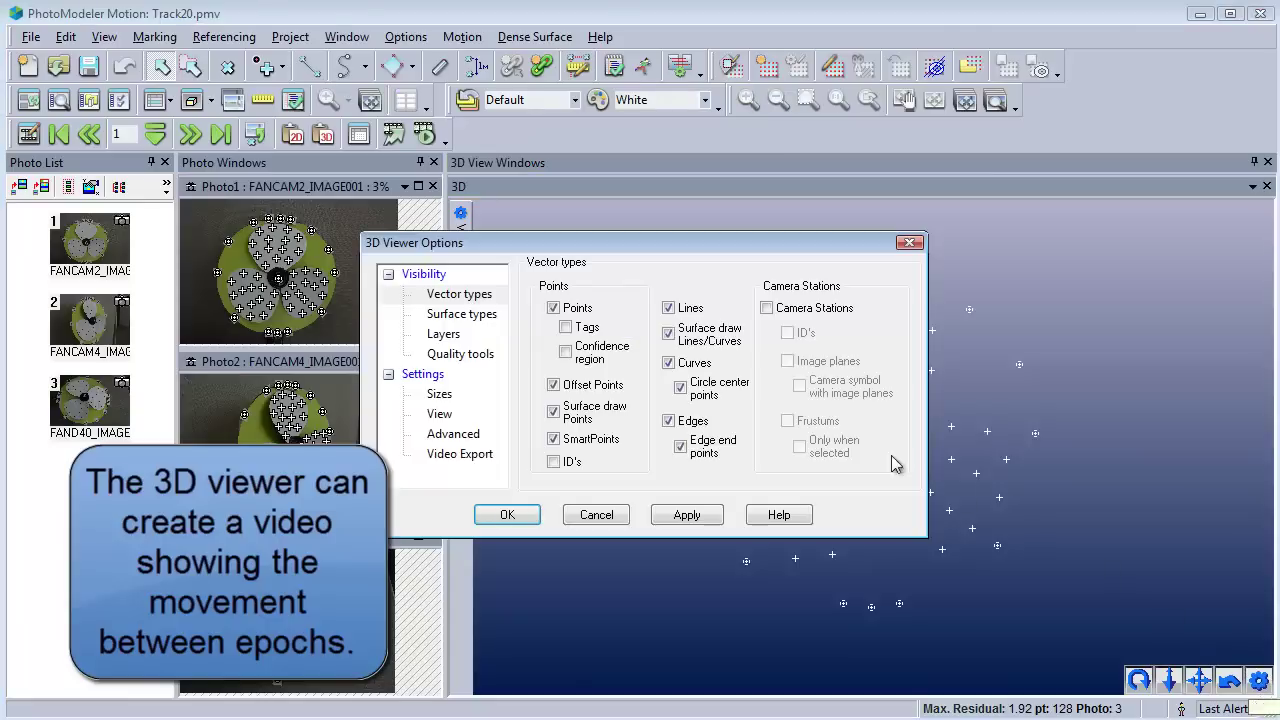
pyautogui.click(459, 455)
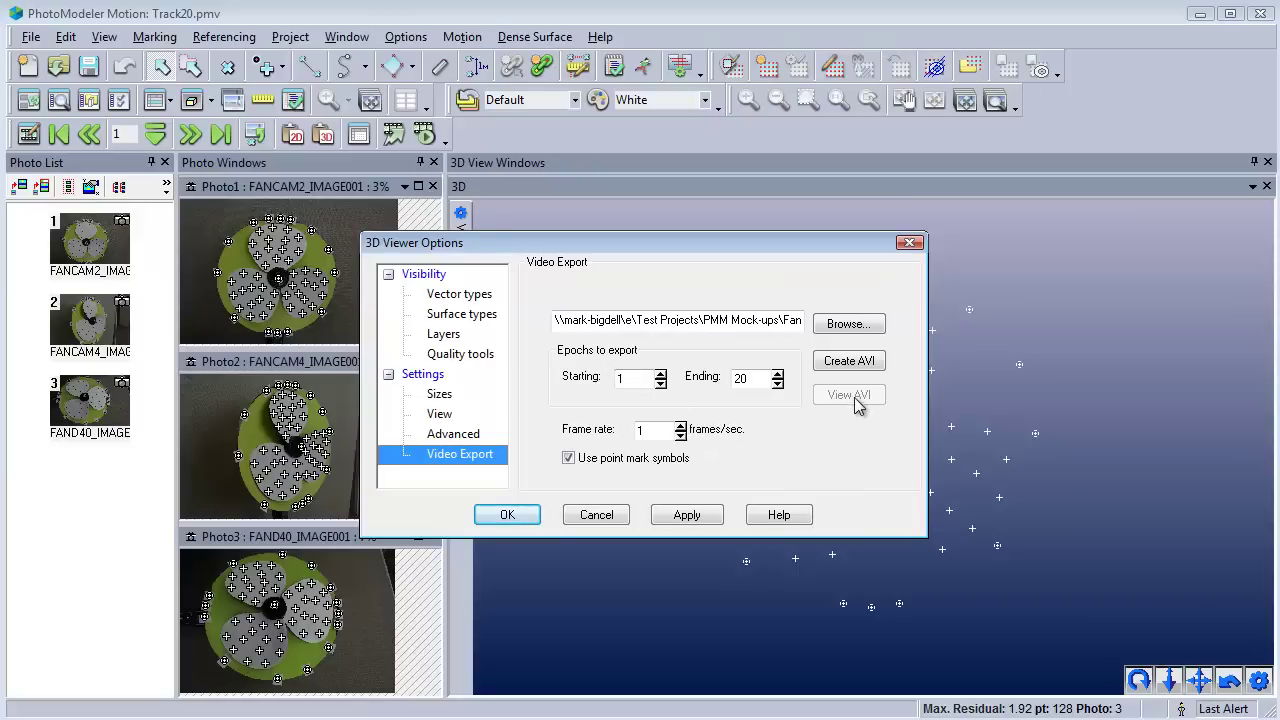
pyautogui.click(856, 362)
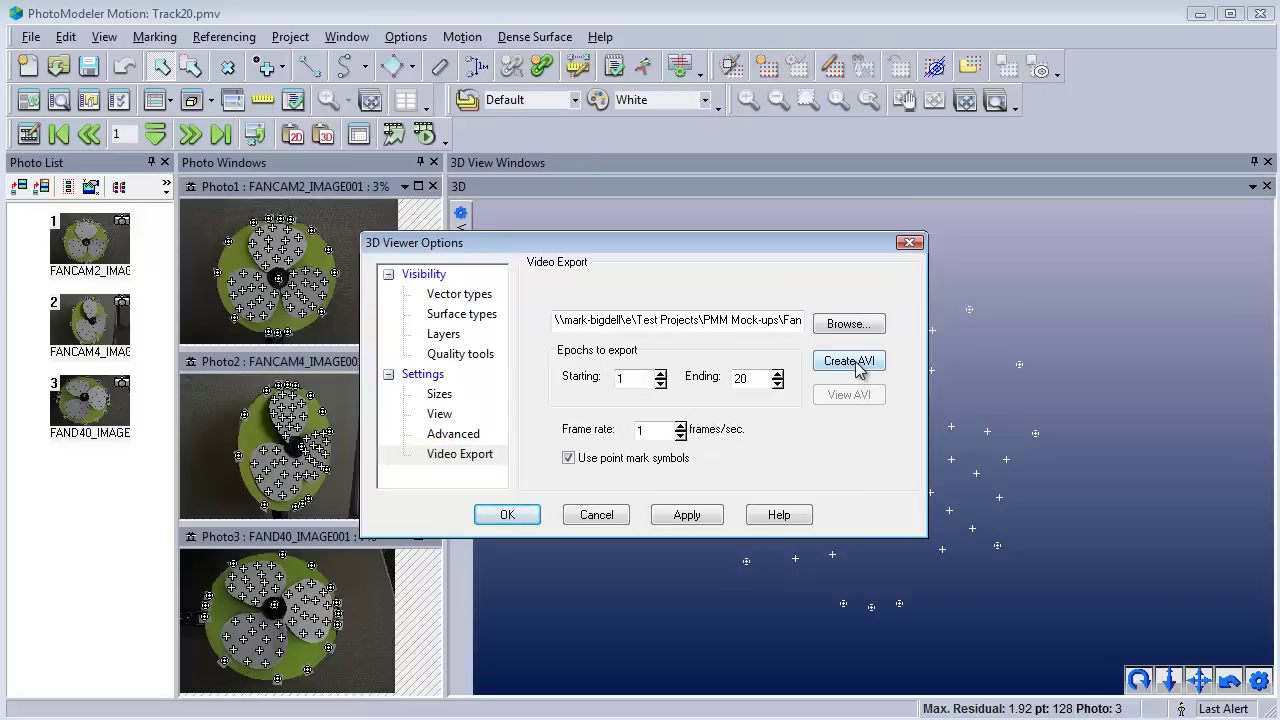
pyautogui.click(240, 82)
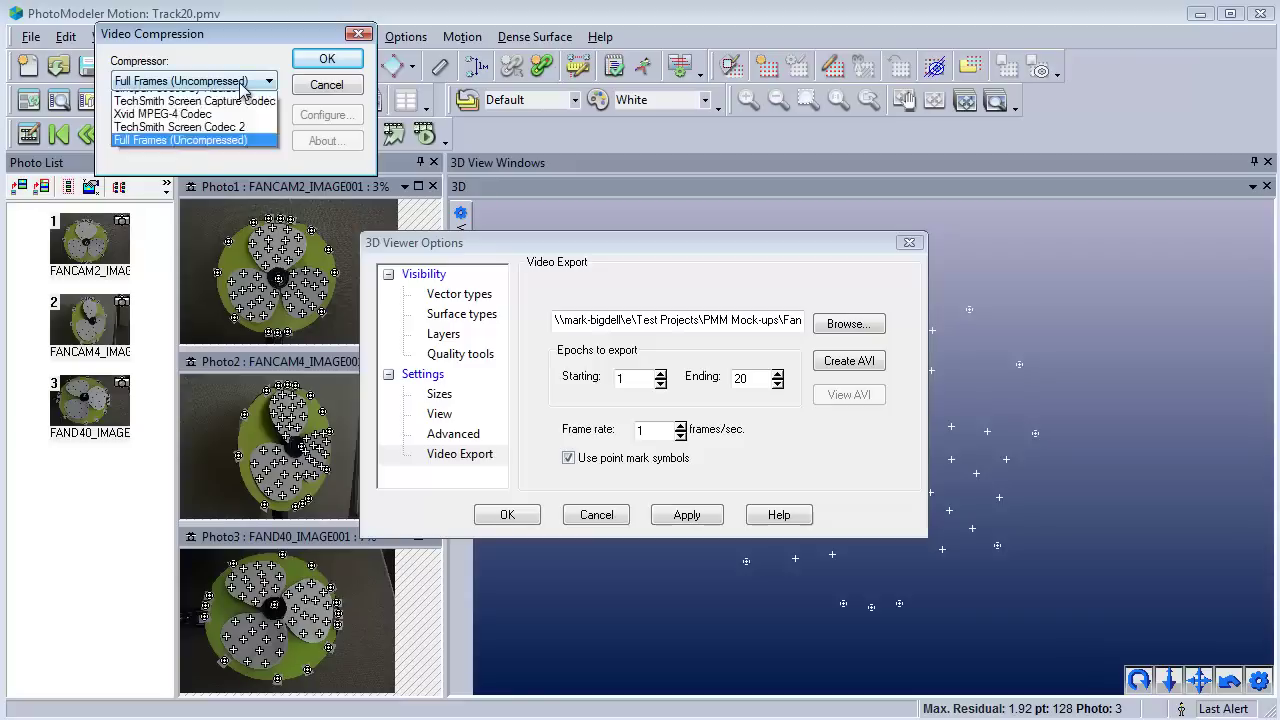
pyautogui.click(210, 185)
pyautogui.click(327, 58)
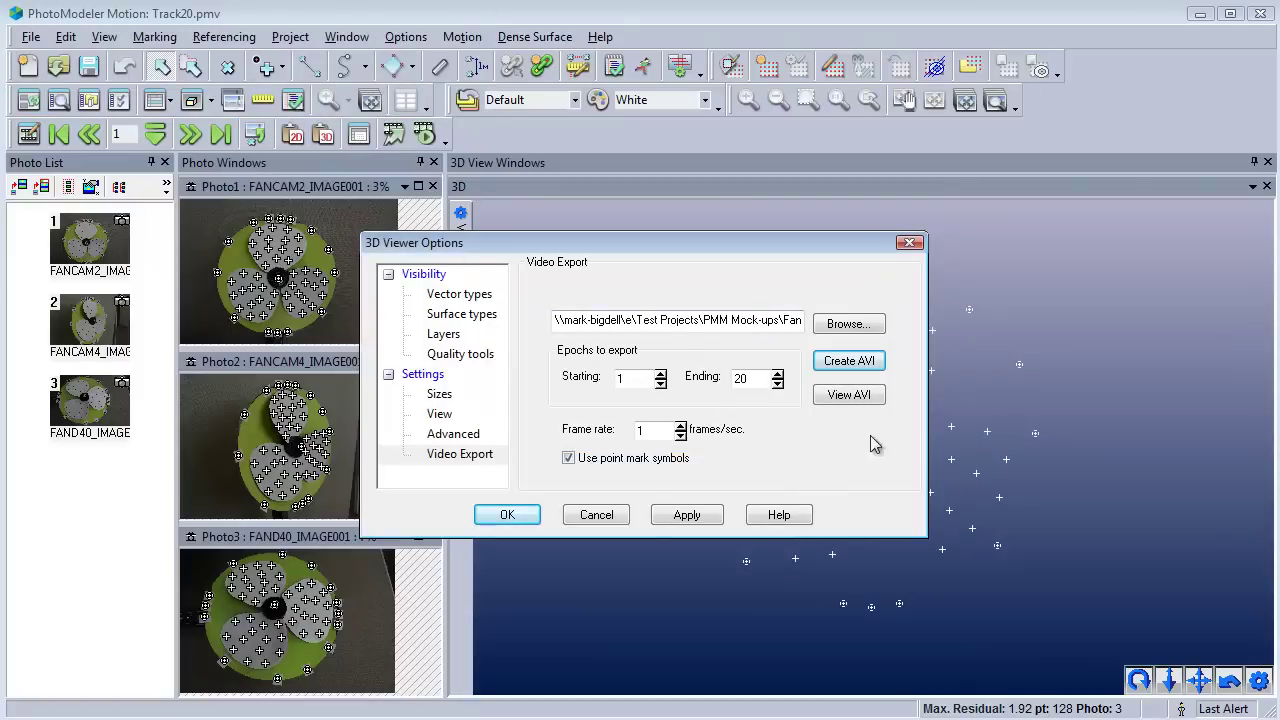
pyautogui.click(849, 395)
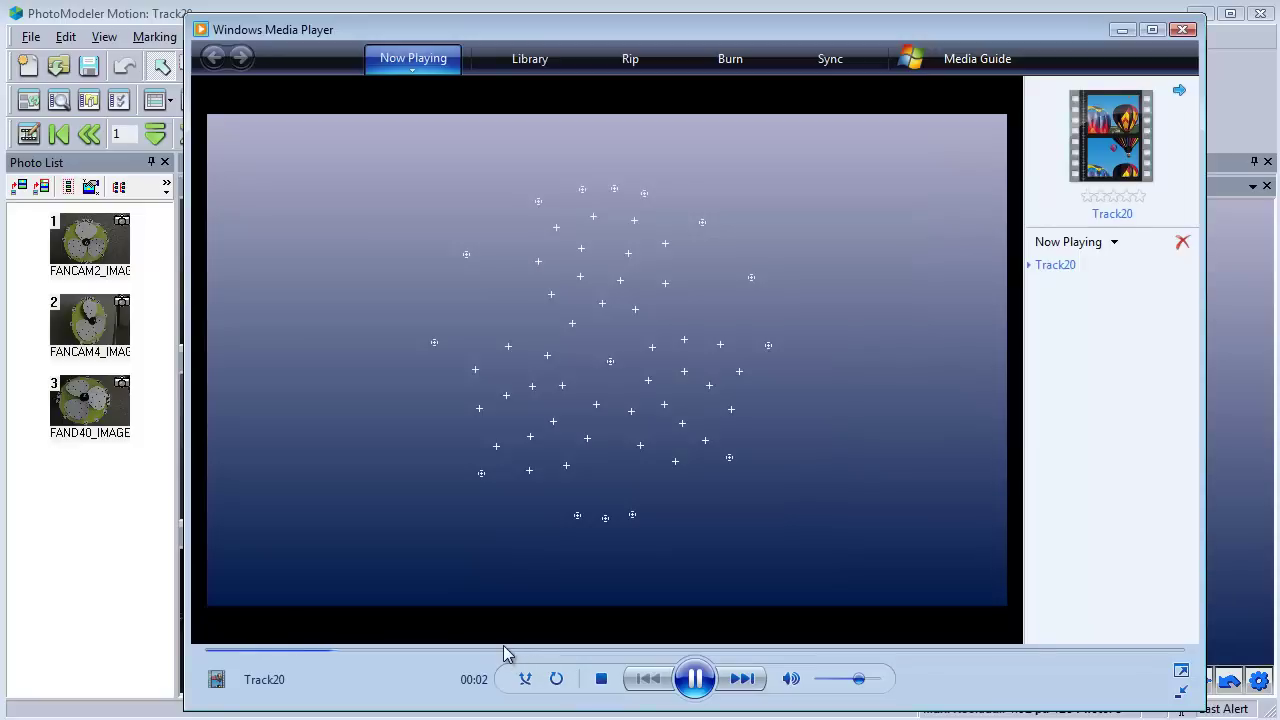